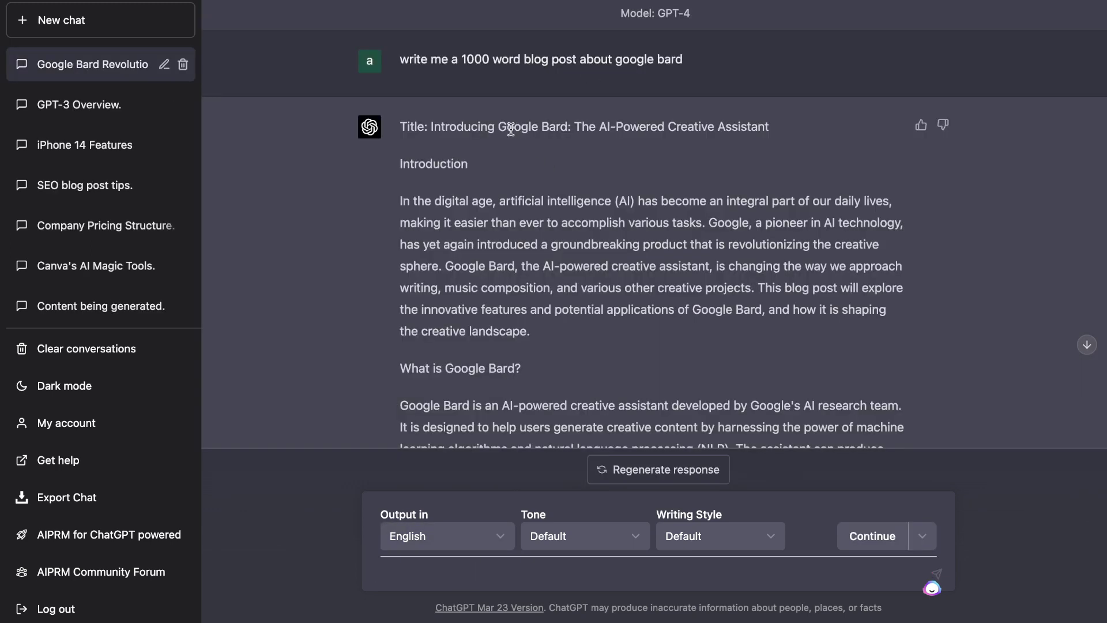
drag(498, 127, 565, 128)
scroll(605, 207, down, 1)
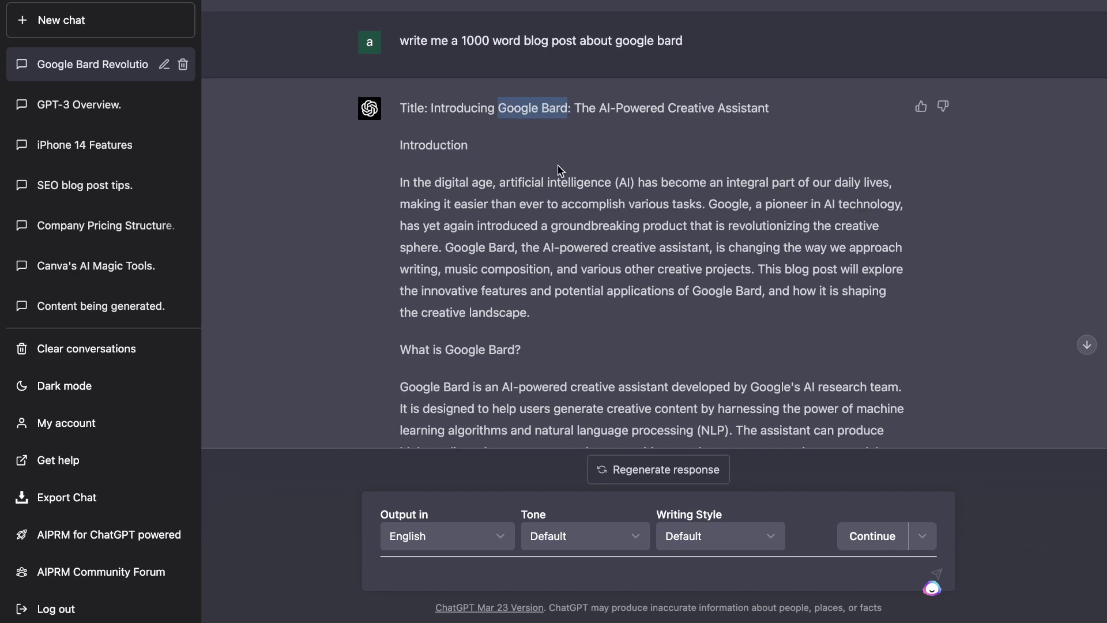
scroll(562, 171, up, 1)
scroll(558, 249, down, 1)
scroll(553, 246, up, 1)
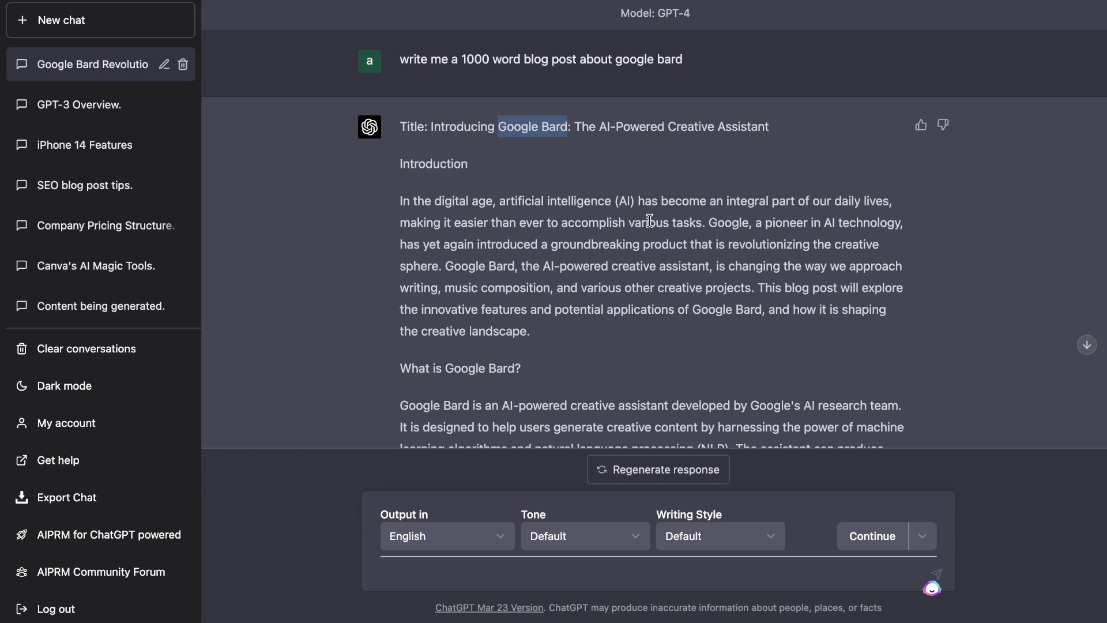
scroll(650, 221, down, 1)
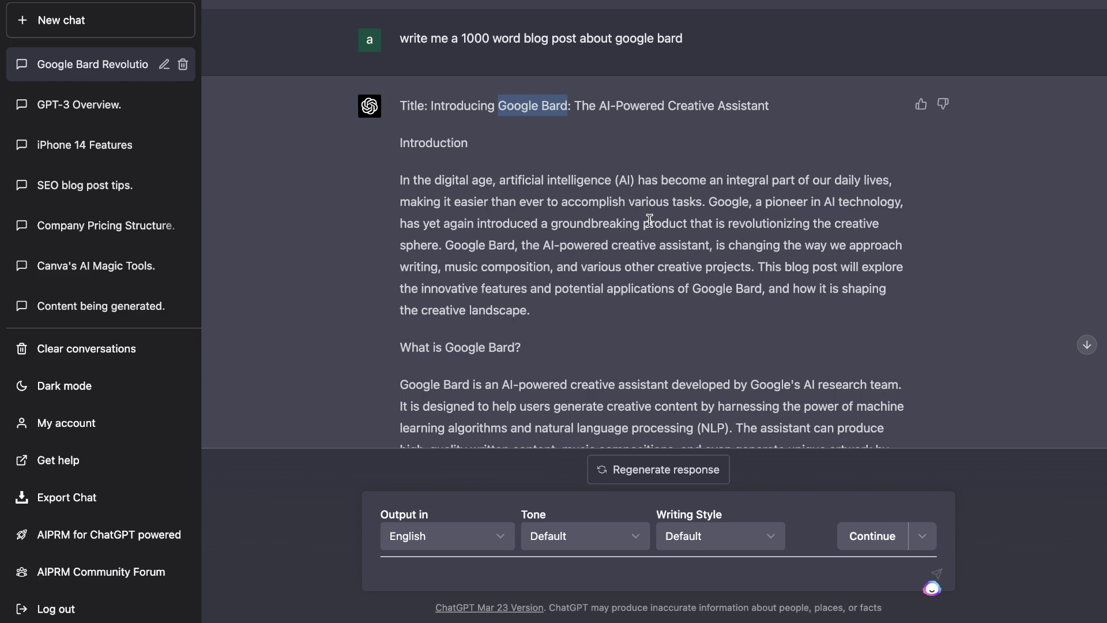
scroll(650, 220, down, 5)
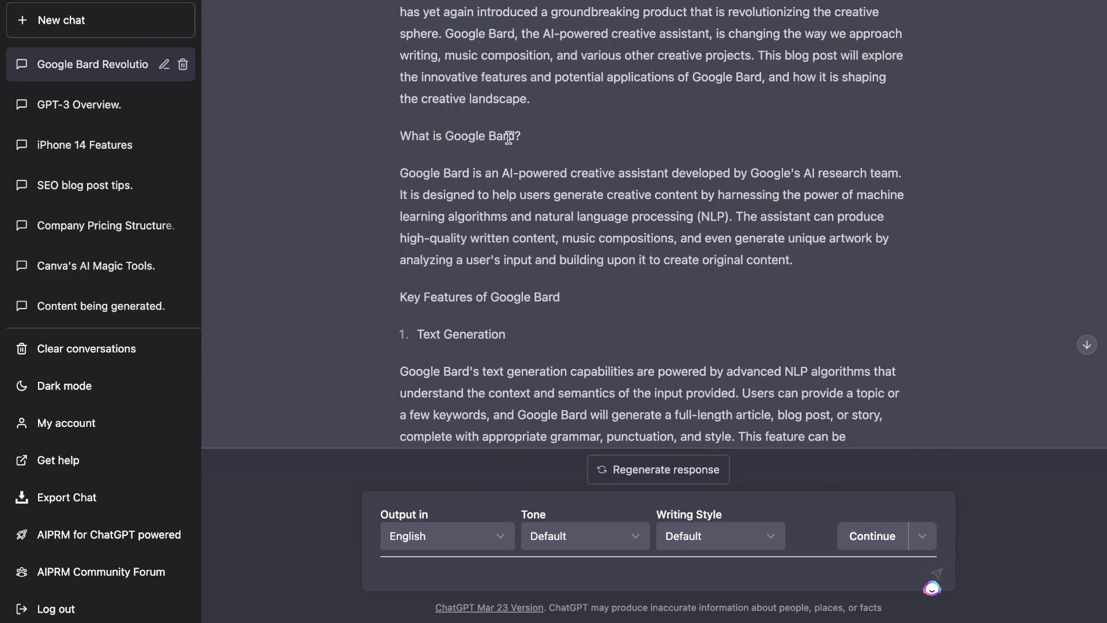
scroll(501, 170, down, 3)
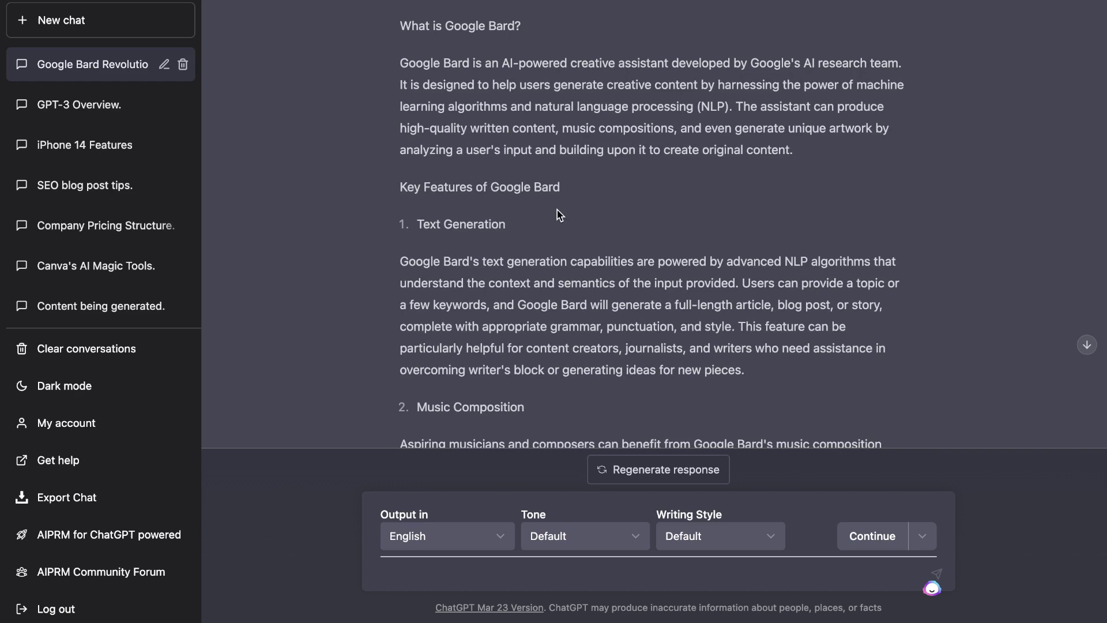
scroll(558, 213, down, 4)
scroll(557, 210, down, 2)
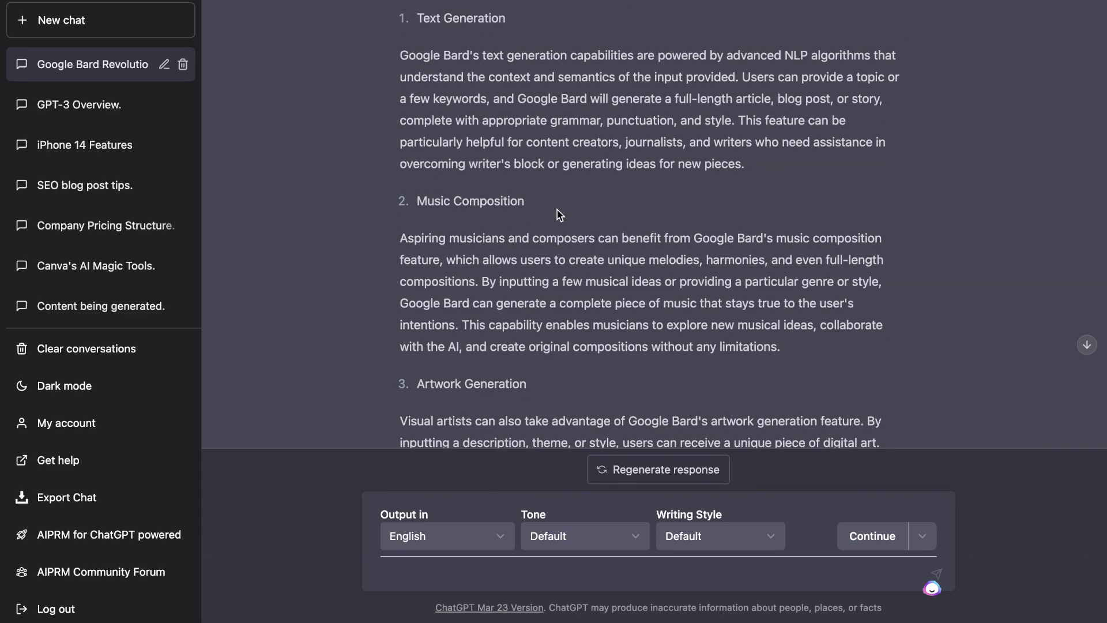
scroll(557, 210, up, 7)
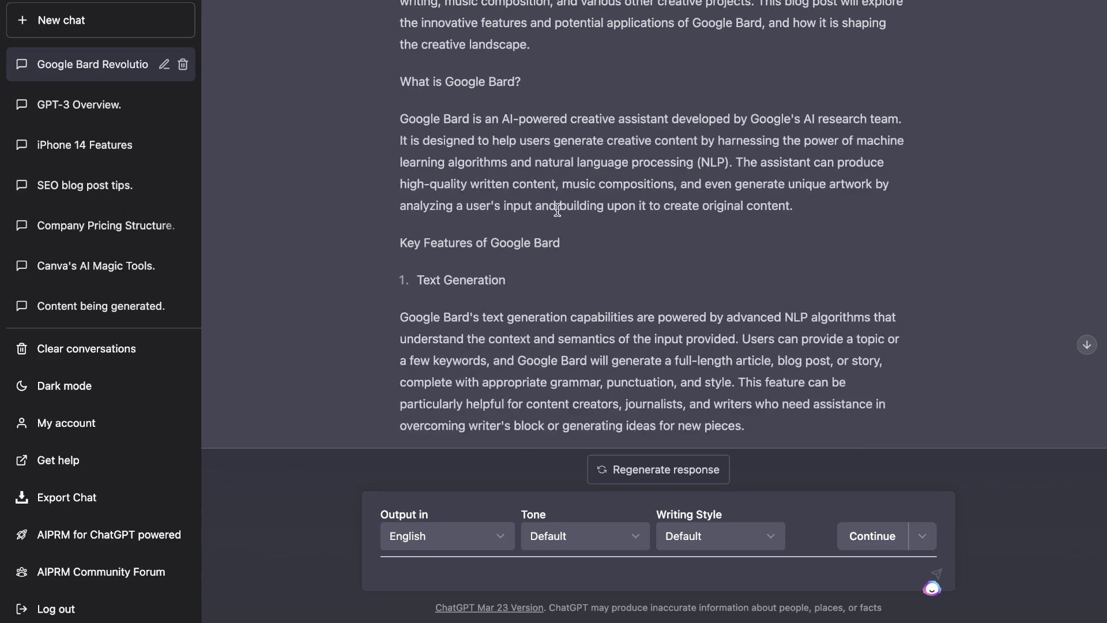
scroll(557, 209, down, 2)
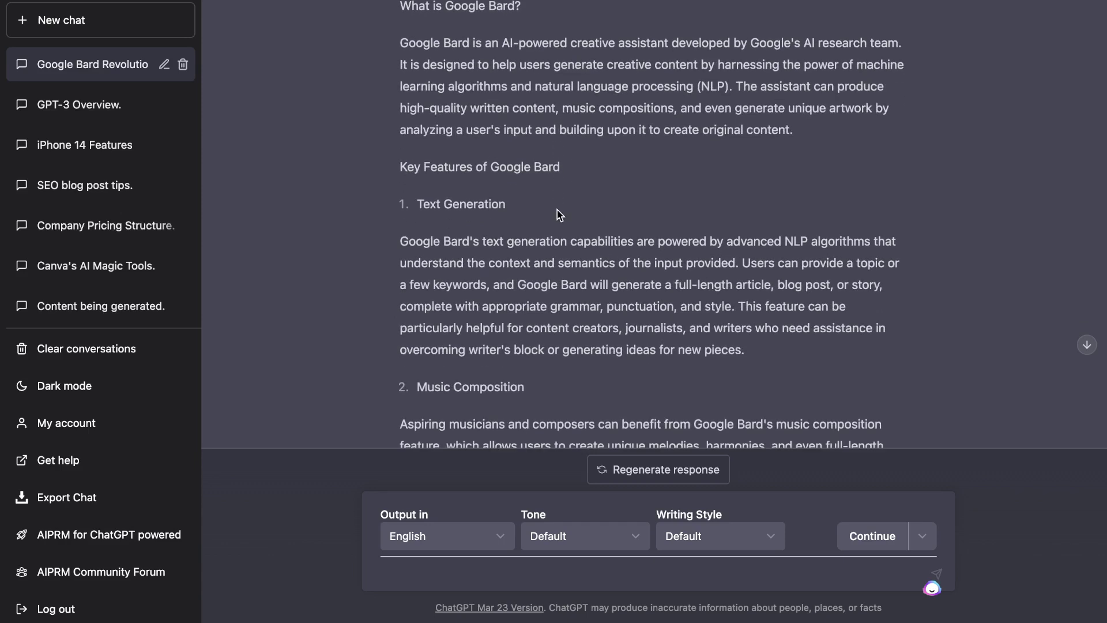
scroll(558, 210, down, 1)
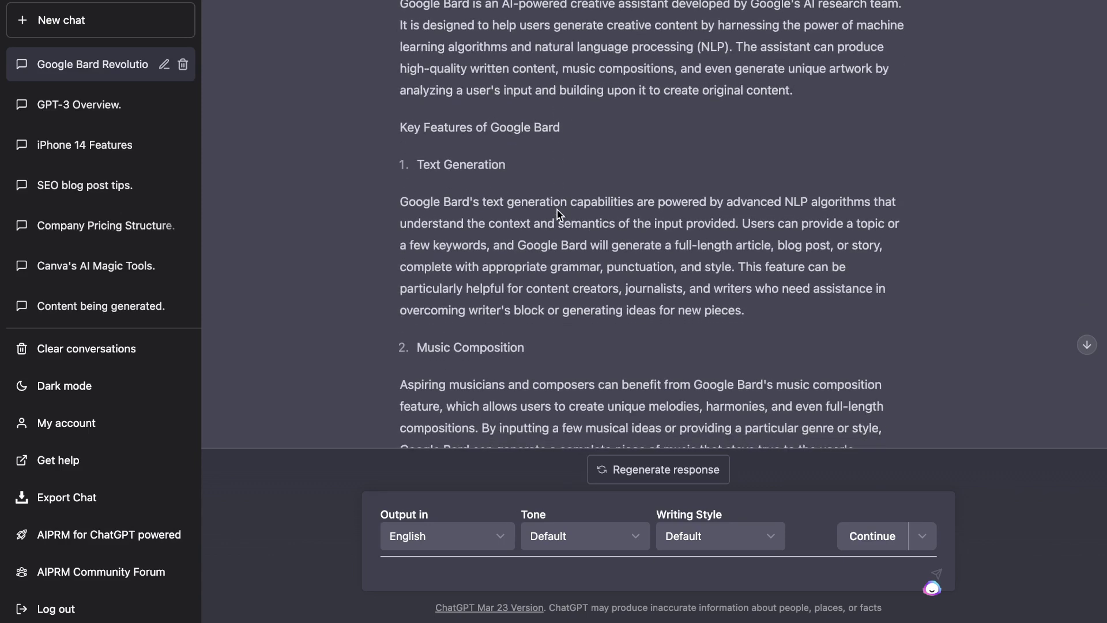
scroll(557, 214, down, 1)
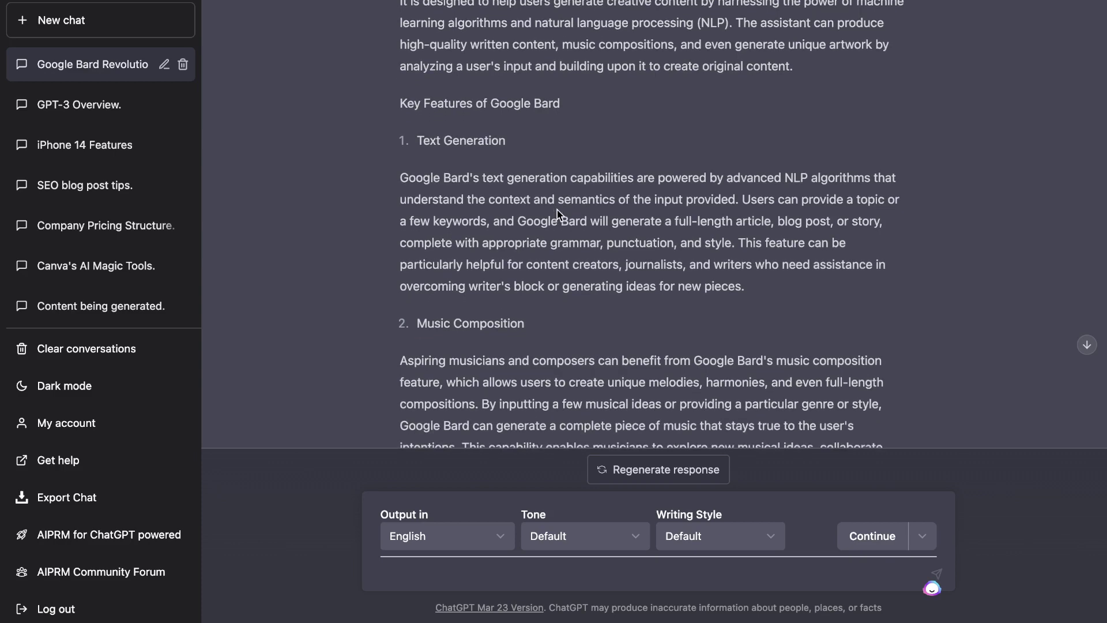
scroll(709, 264, up, 10)
scroll(710, 264, down, 3)
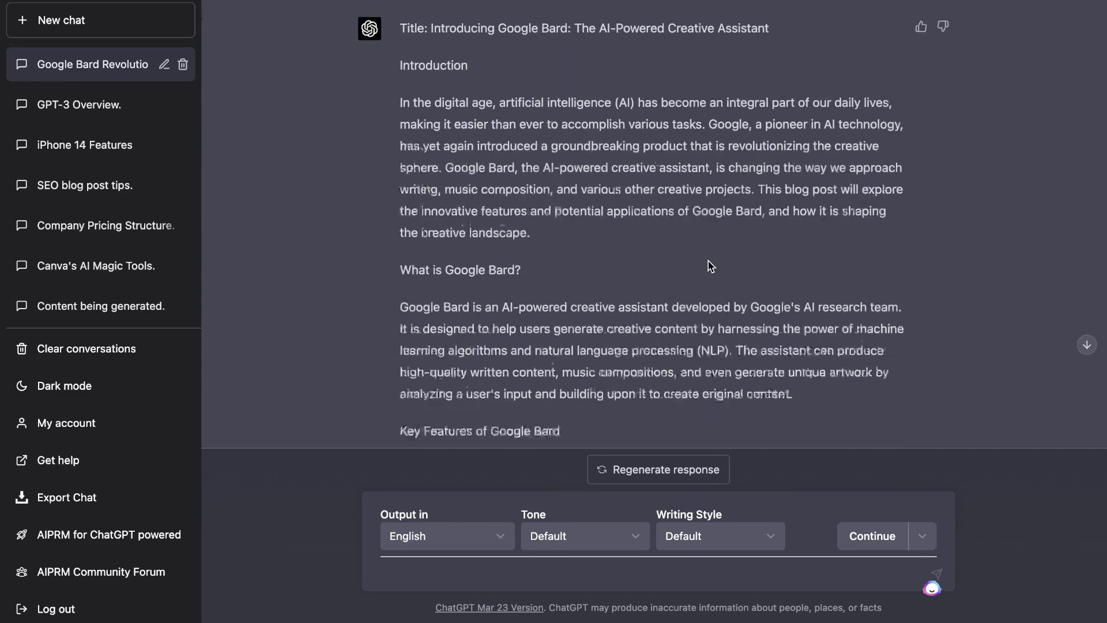
scroll(709, 261, up, 3)
scroll(708, 260, up, 3)
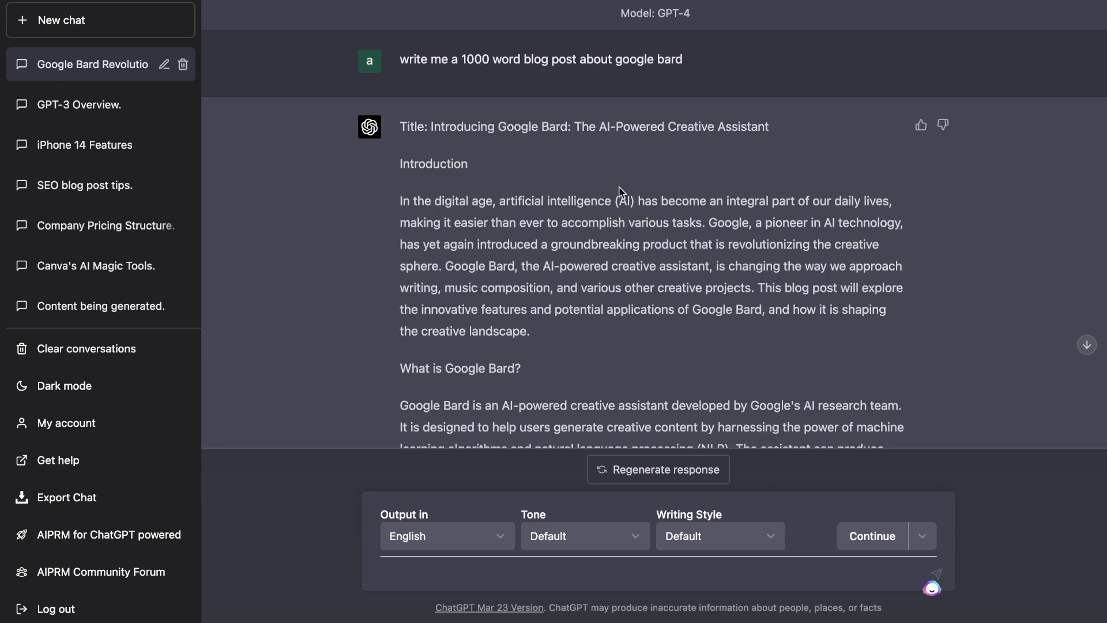
scroll(695, 305, down, 2)
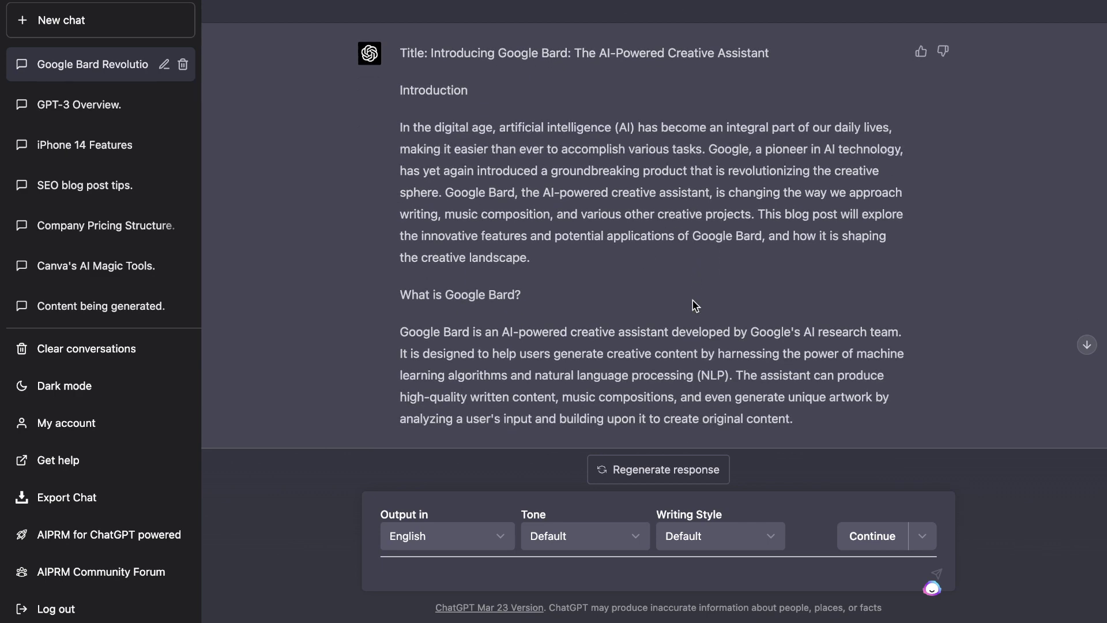
scroll(695, 305, down, 5)
scroll(693, 300, down, 4)
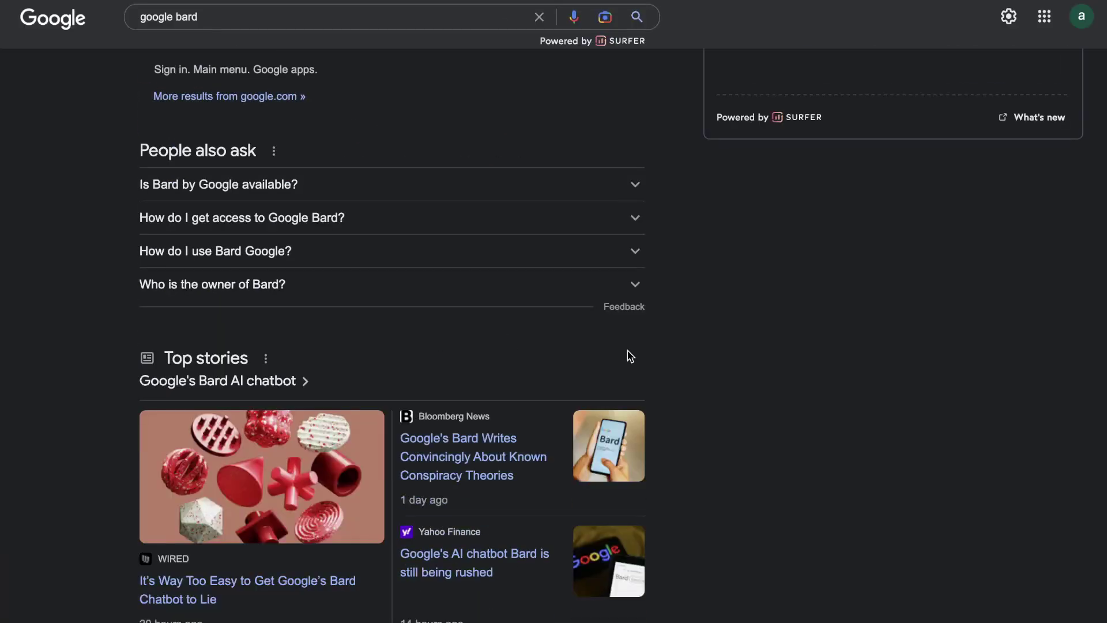
scroll(629, 354, down, 8)
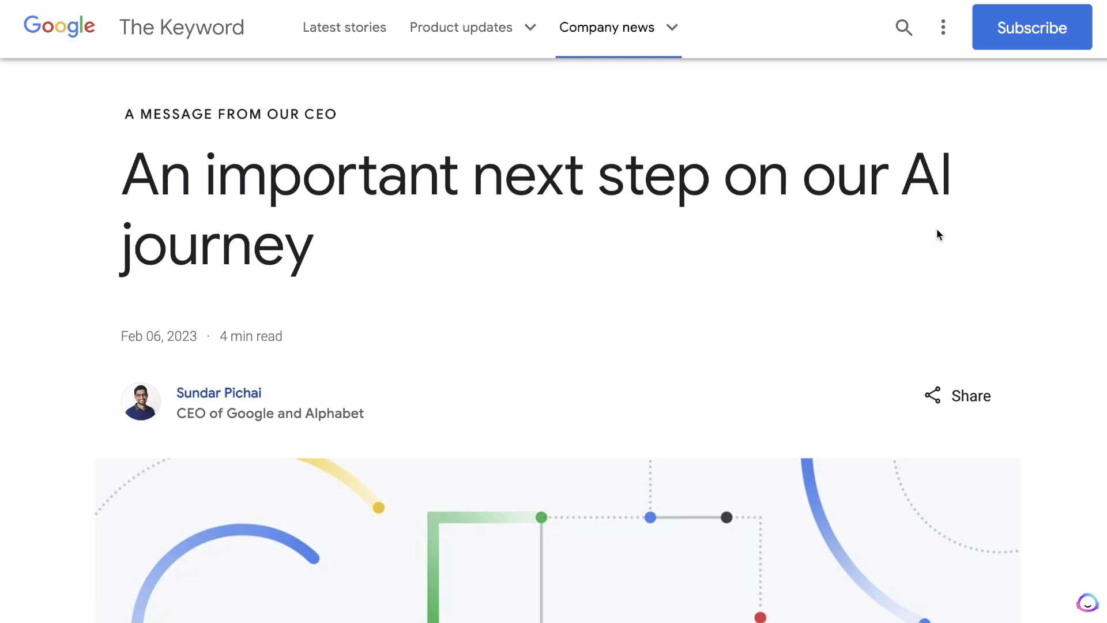
- Select the Introducing Bard paragraphs in Google's Keyword article
scroll(866, 237, down, 1)
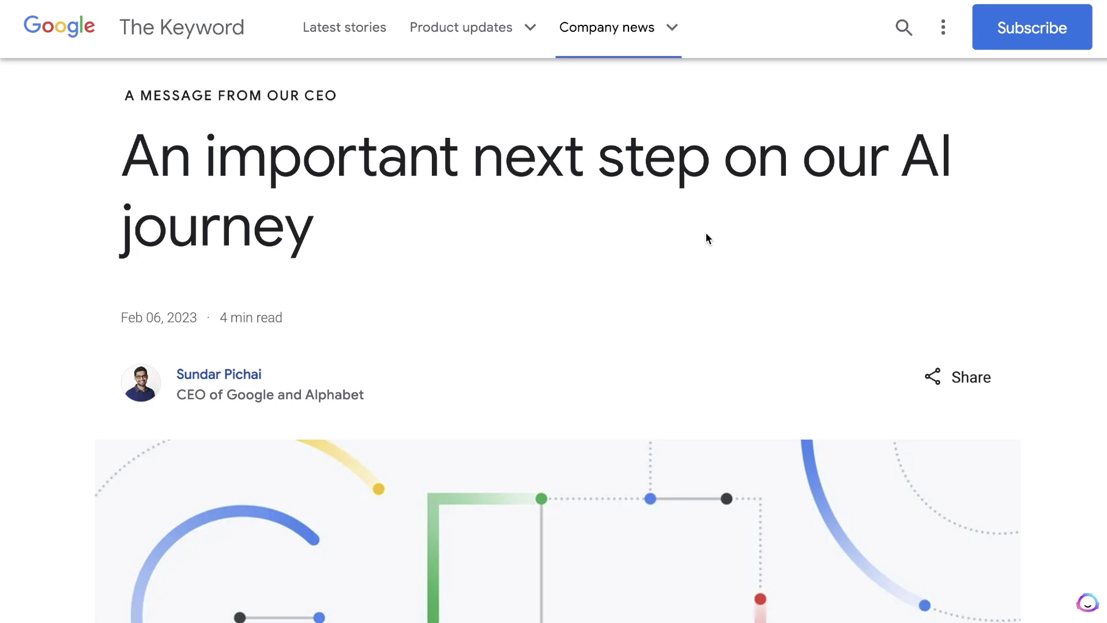
scroll(708, 235, down, 1)
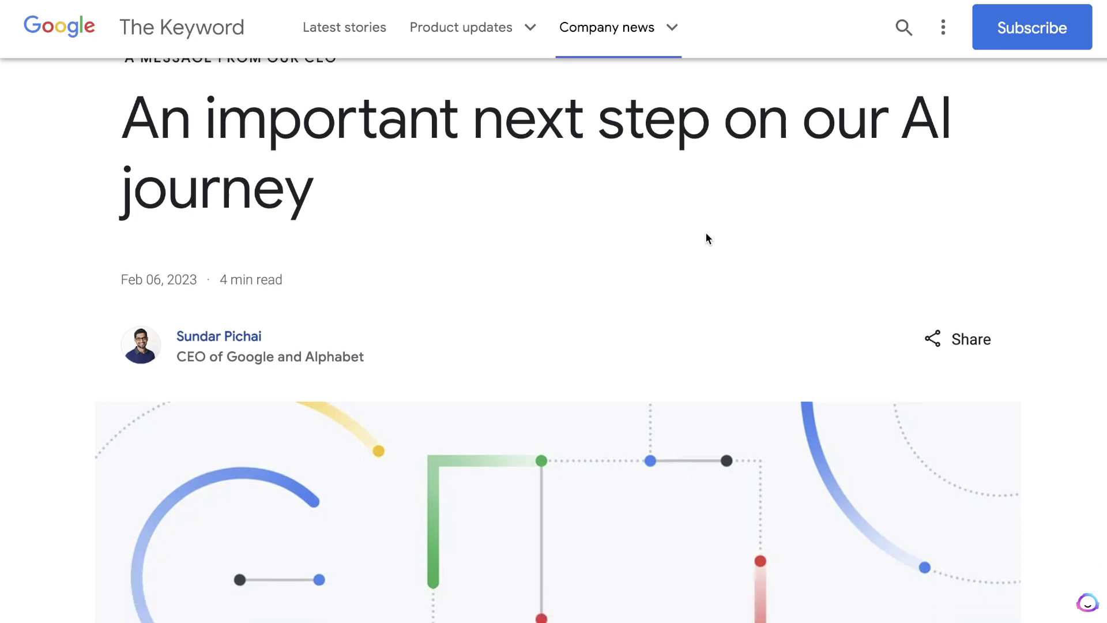
scroll(707, 233, down, 1)
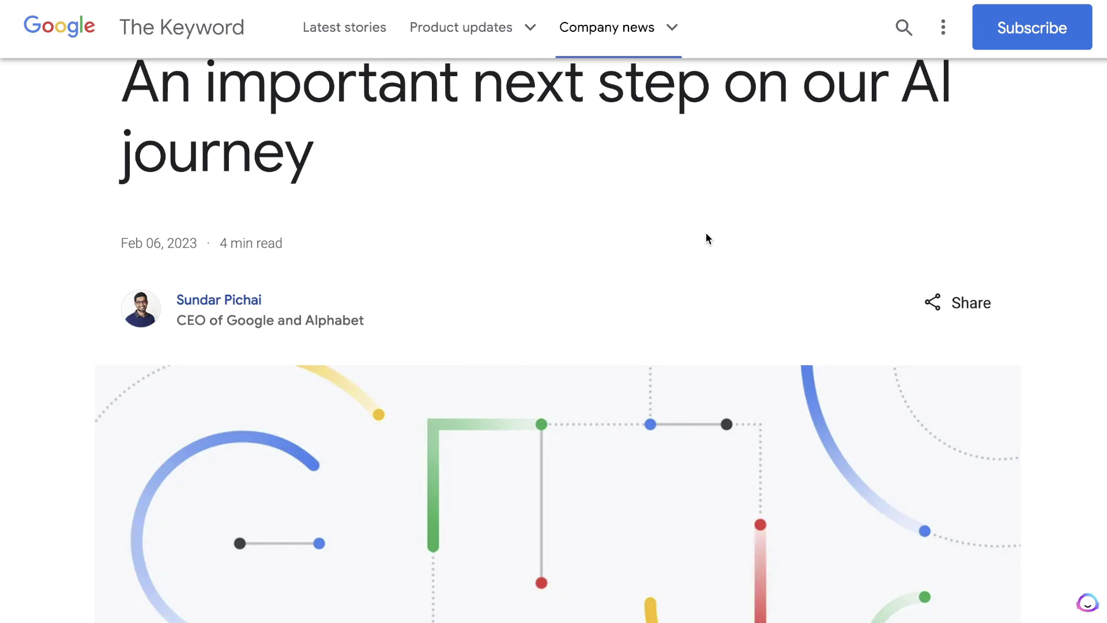
scroll(707, 234, down, 1)
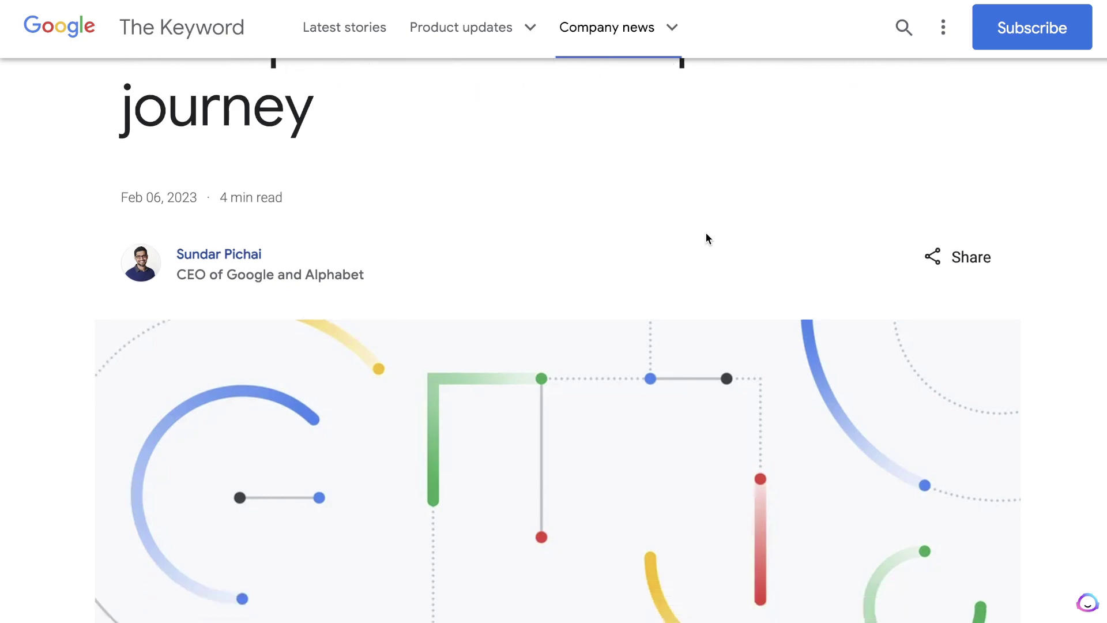
scroll(707, 237, down, 10)
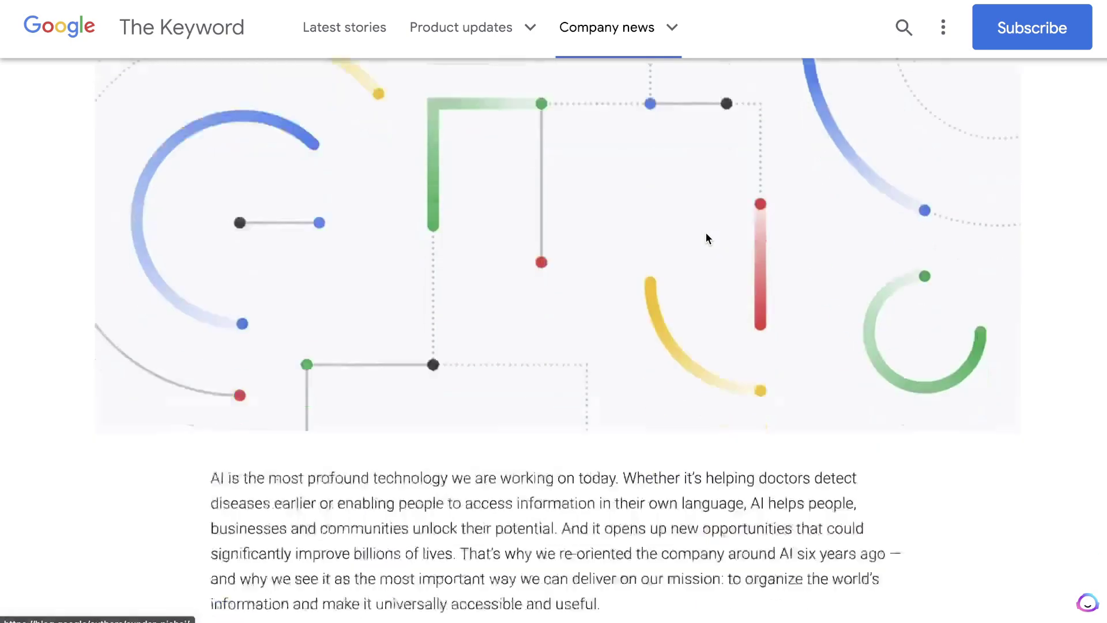
scroll(707, 237, down, 10)
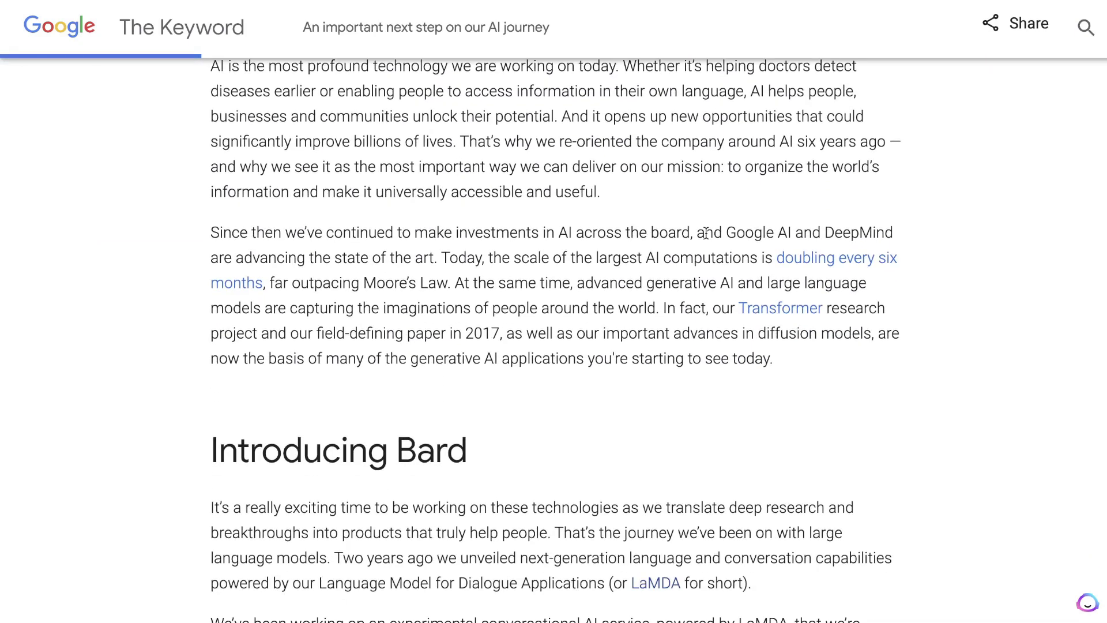
scroll(501, 220, down, 4)
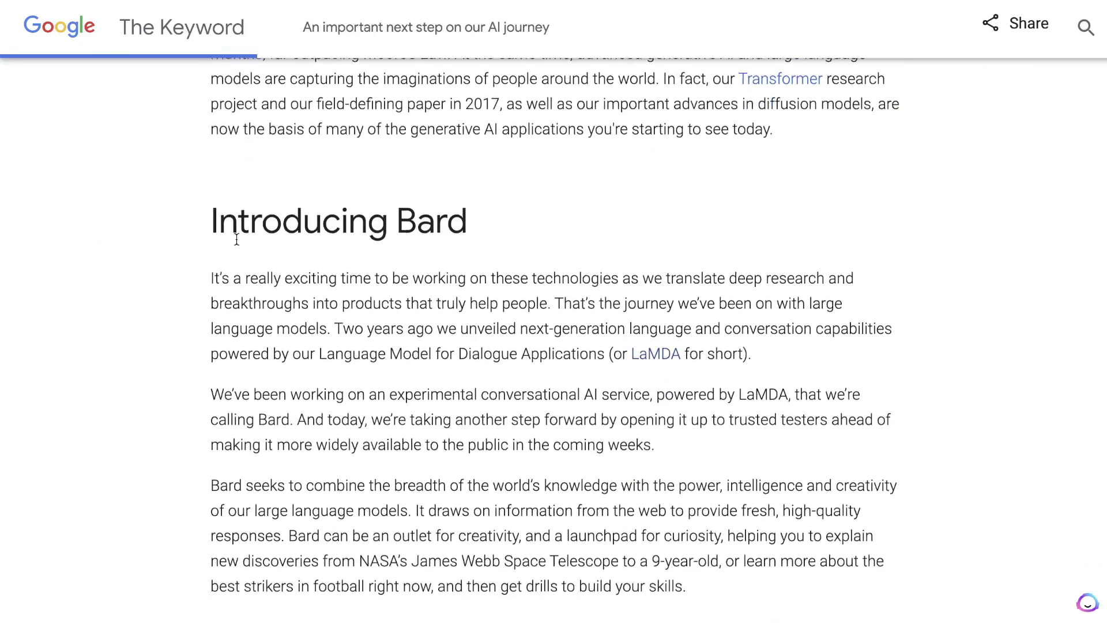
drag(206, 192, 822, 406)
- Paste the copied Bard announcement text into the ChatGPT message box
scroll(687, 500, down, 6)
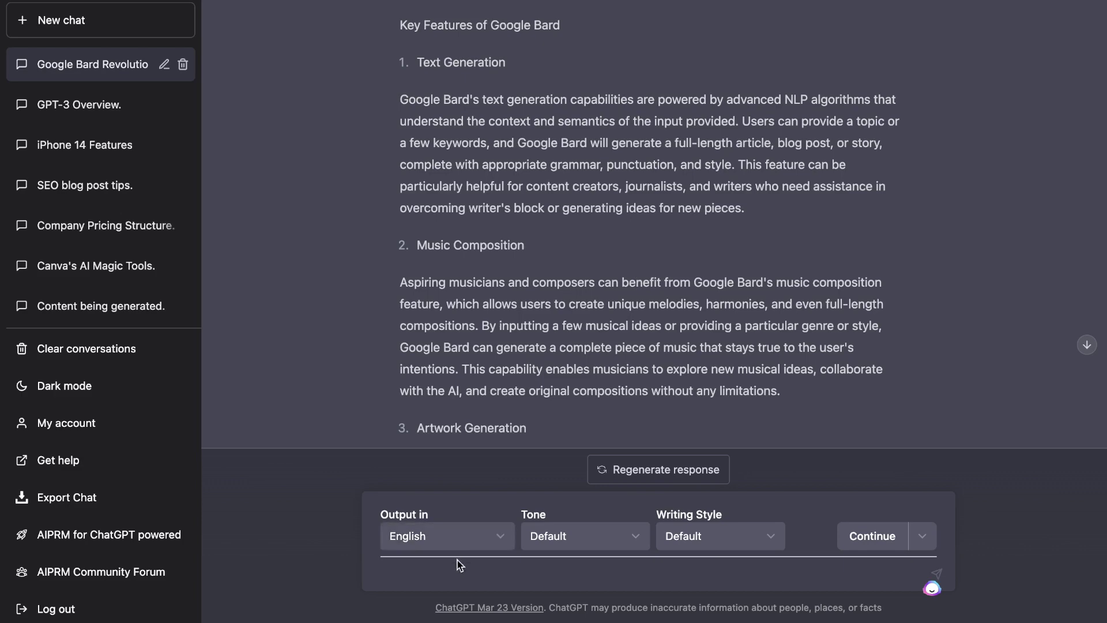
click(454, 564)
key(ctrl+v)
- Scroll through the Digital Trends Bard article and clear its text selection
scroll(541, 499, up, 5)
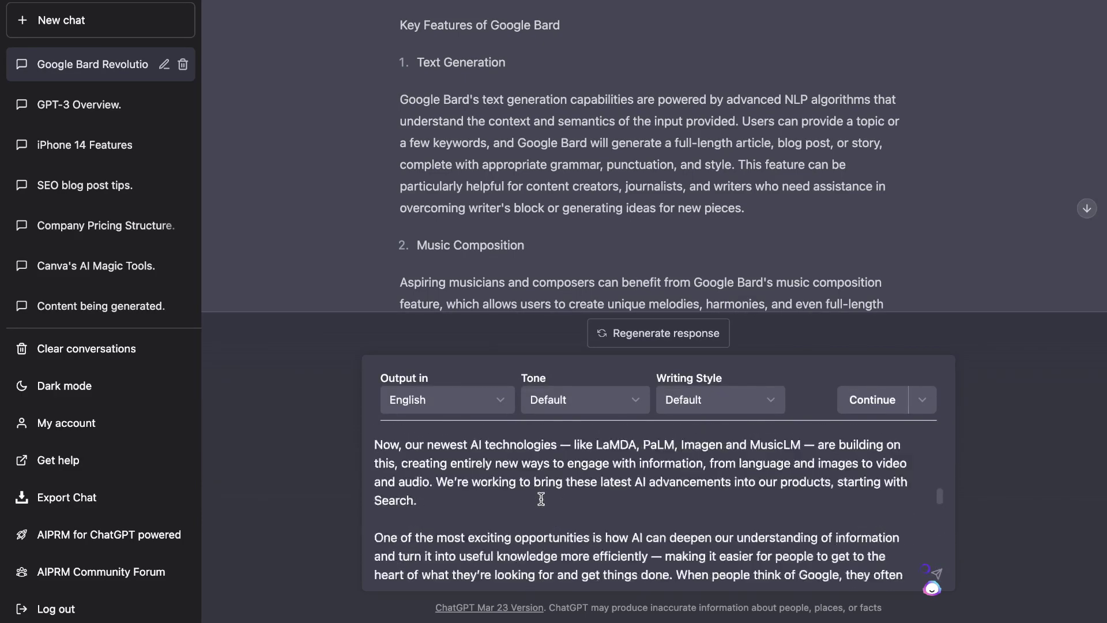
scroll(541, 499, down, 5)
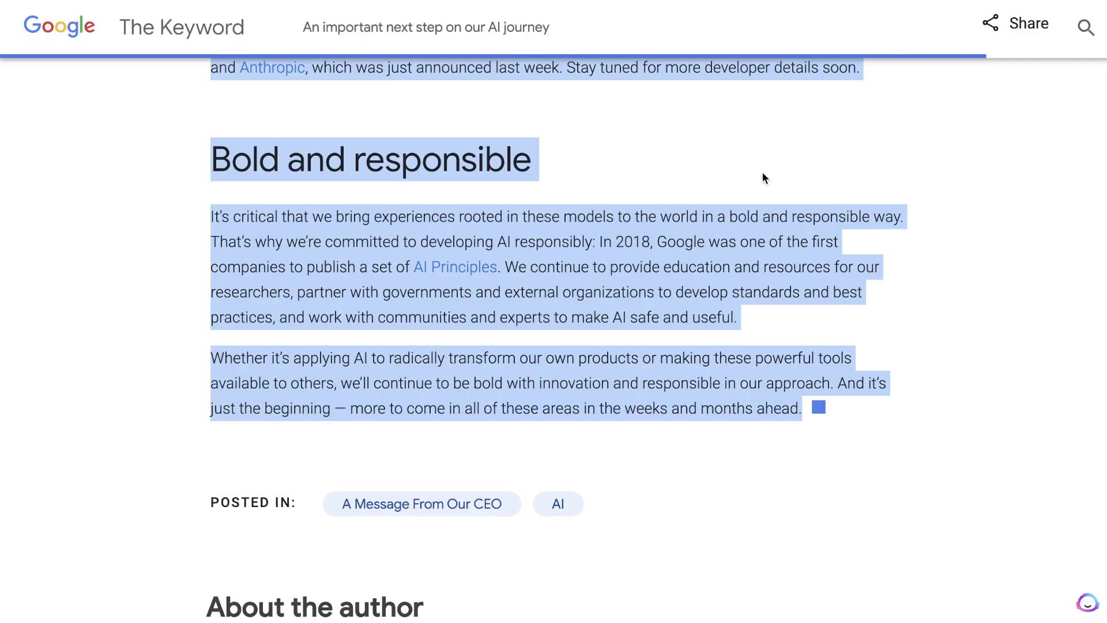
scroll(763, 171, up, 20)
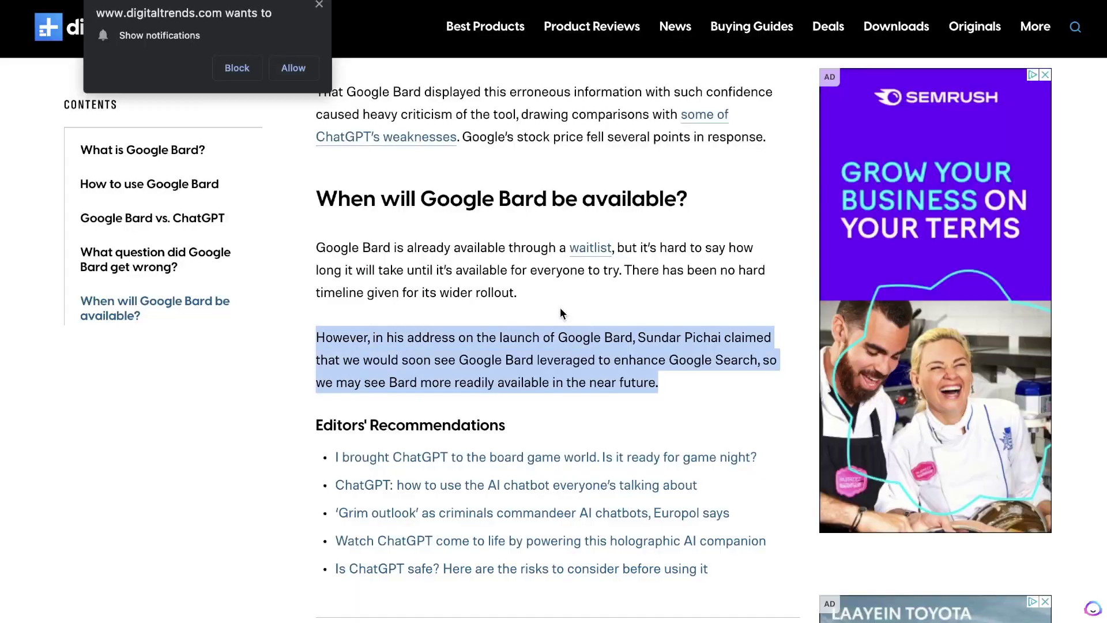
scroll(559, 307, up, 15)
scroll(559, 308, up, 20)
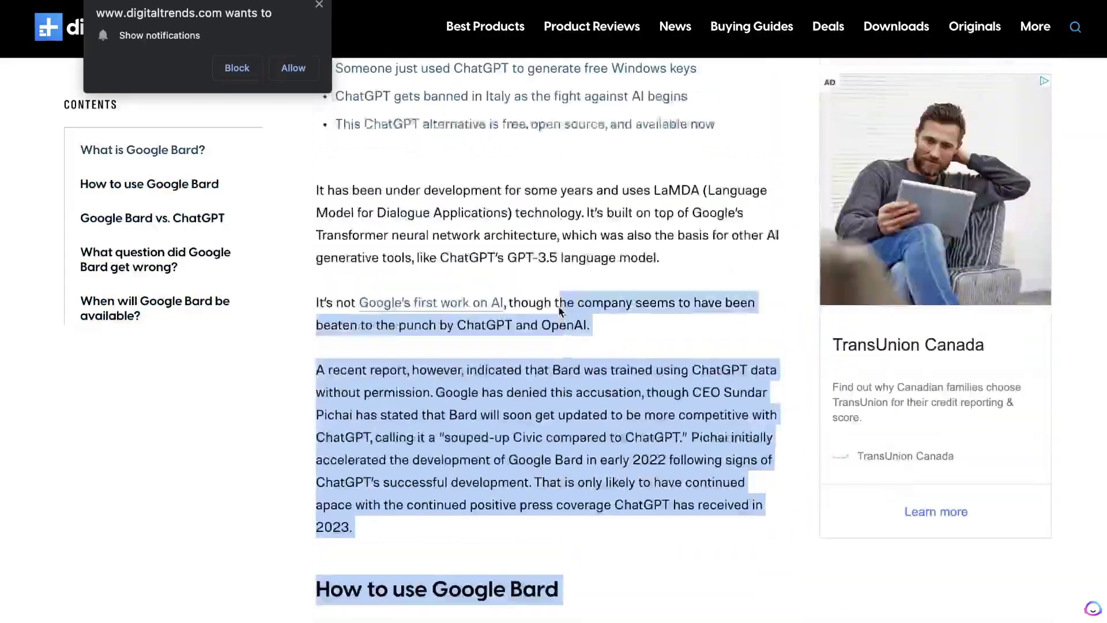
scroll(558, 309, up, 15)
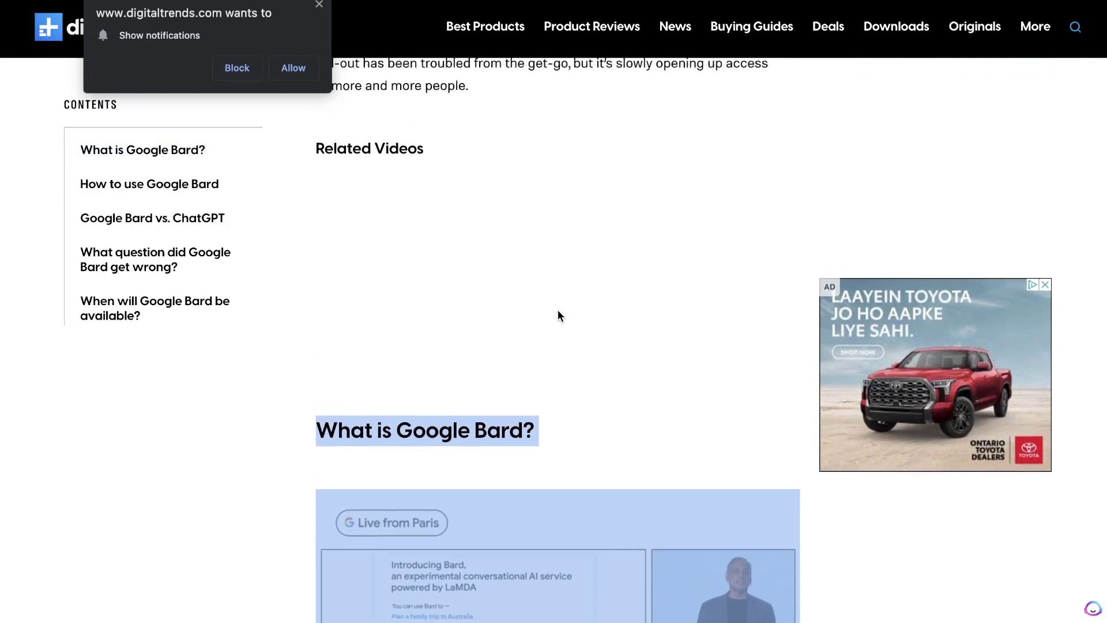
drag(386, 190, 445, 618)
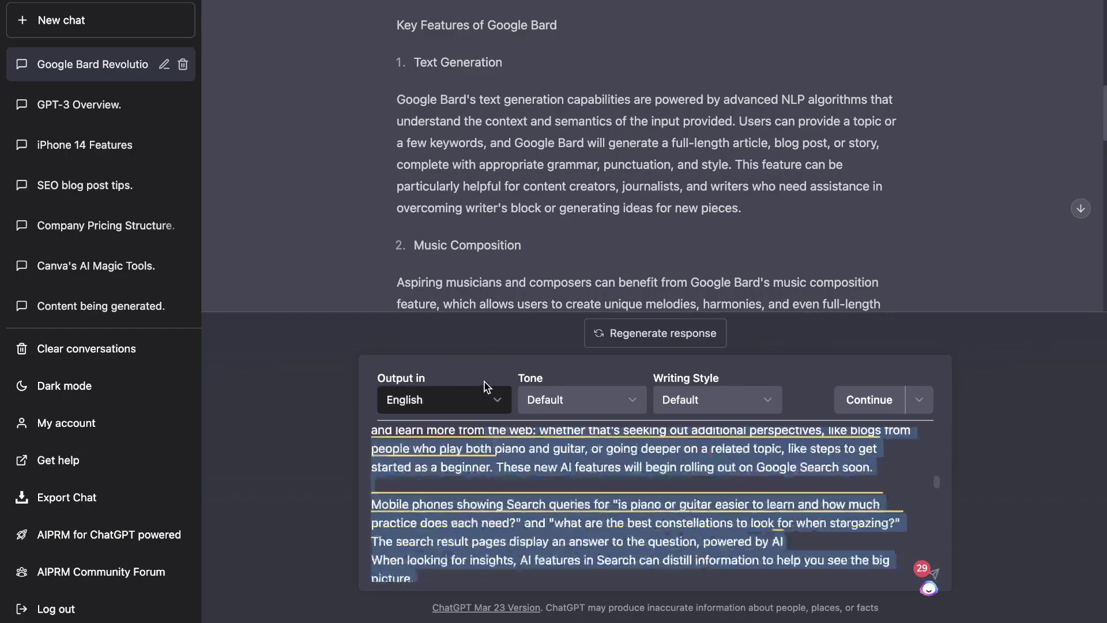
right_click(492, 462)
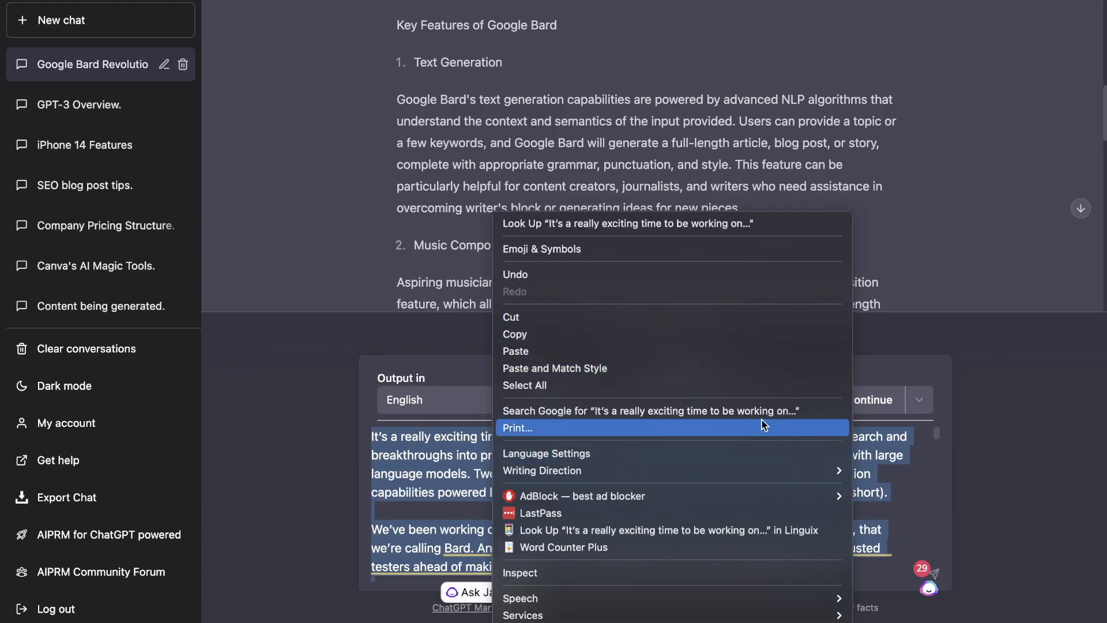
click(600, 546)
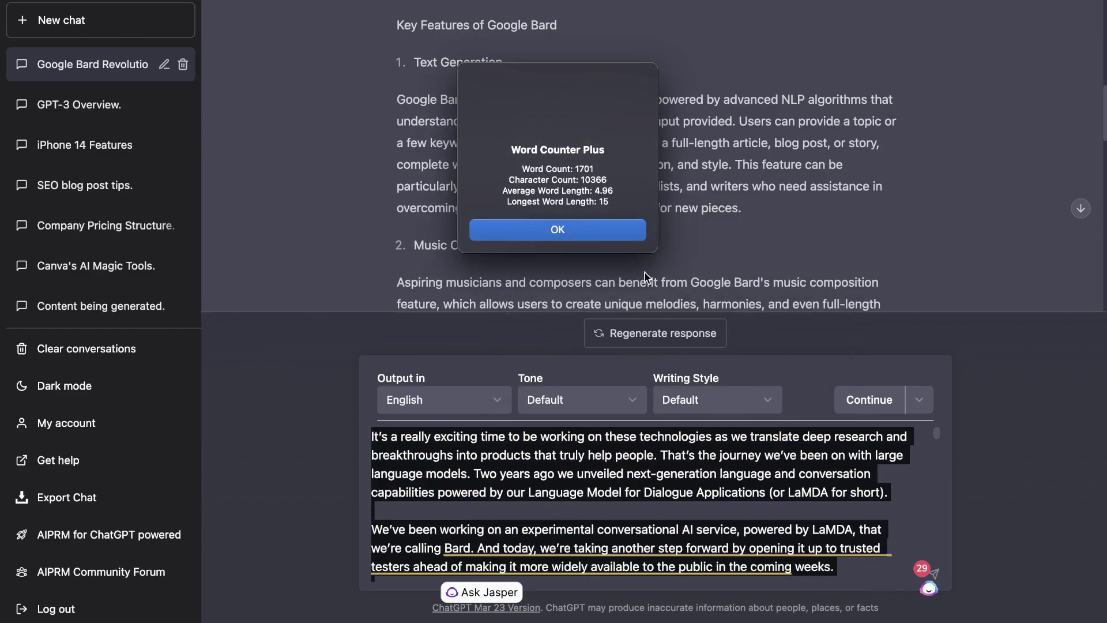
click(606, 233)
scroll(649, 437, down, 5)
scroll(649, 437, down, 15)
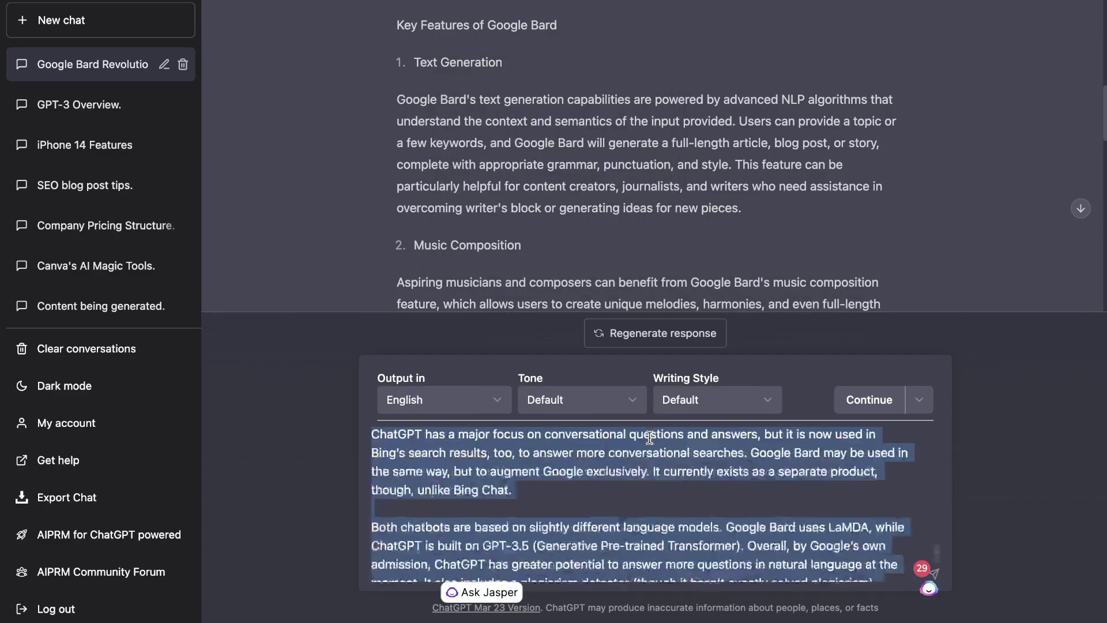
scroll(706, 480, down, 15)
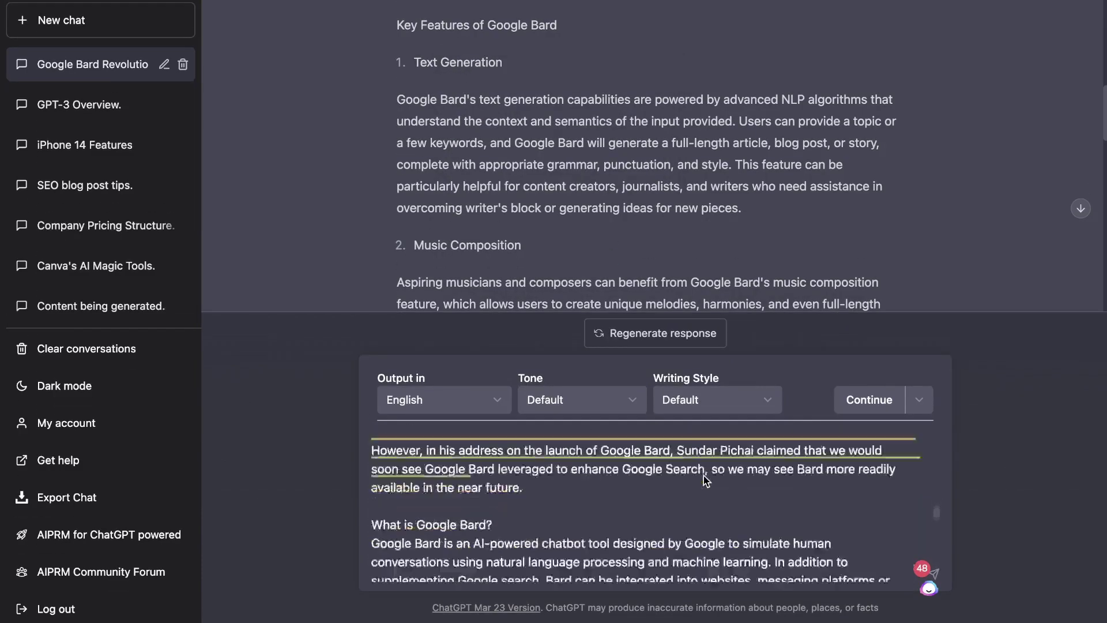
scroll(706, 480, down, 15)
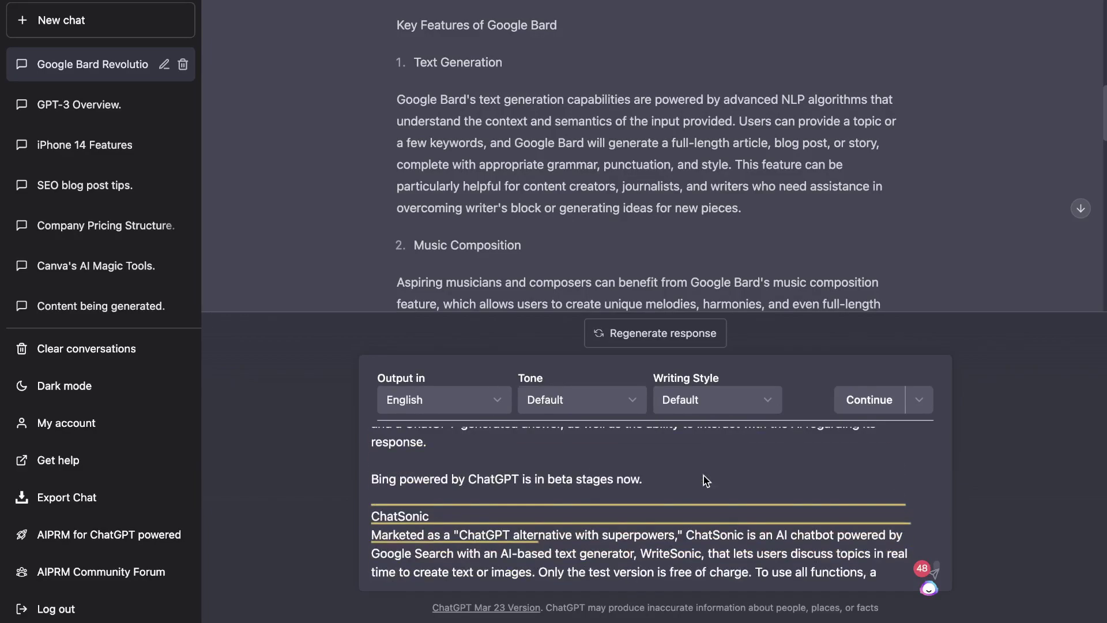
scroll(706, 480, up, 10)
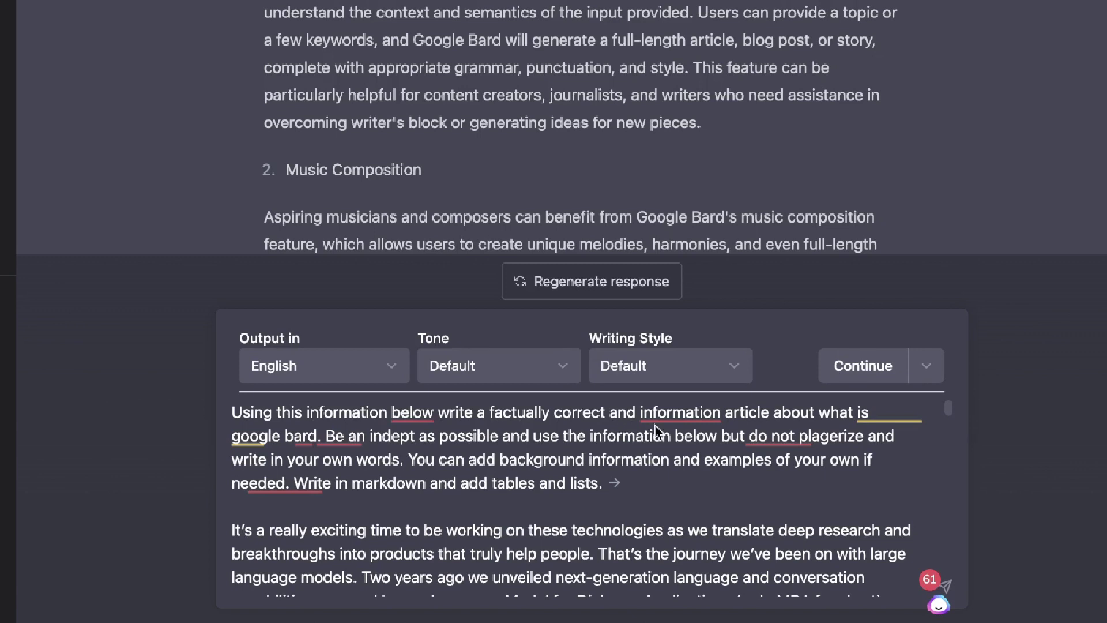
- Put the Markdown Bard blog-post prompt with sources into a gpt-4 Playground USER message, maximum length 2048
mouse_move(697, 420)
mouse_move(631, 487)
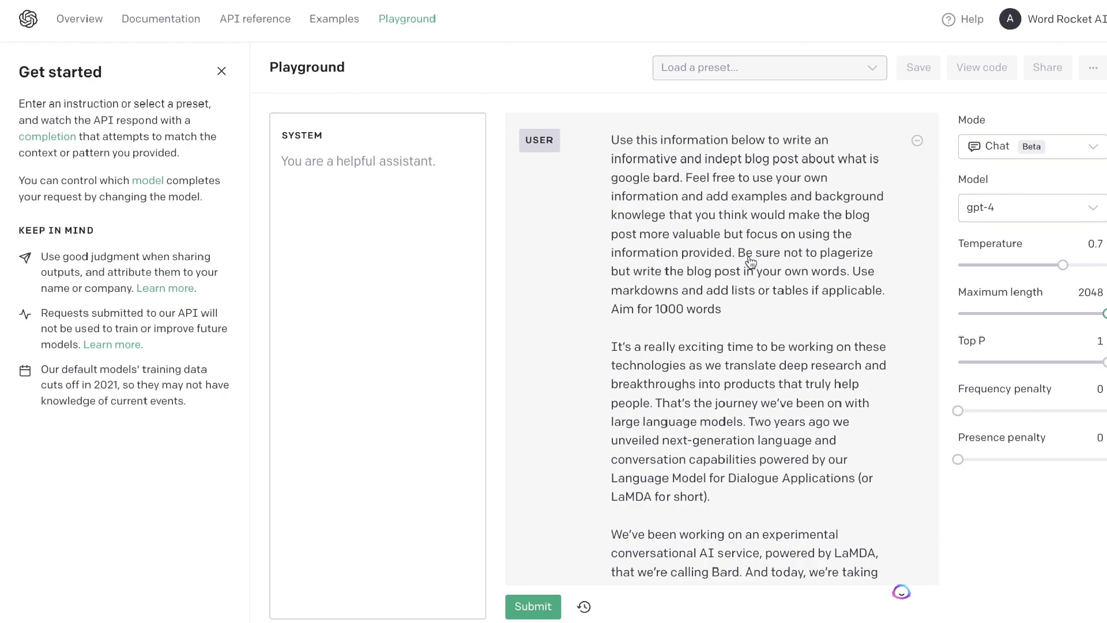
- Submit the Bard USER prompt to gpt-4 to generate the Markdown blog post
scroll(732, 388, down, 3)
scroll(733, 388, up, 5)
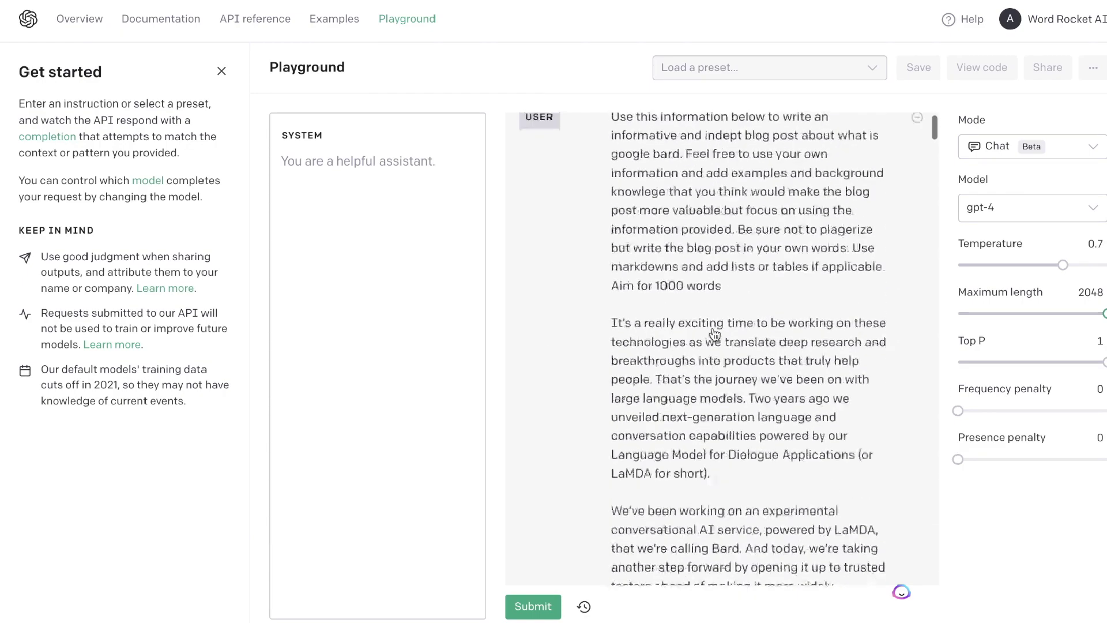
click(729, 304)
scroll(741, 183, up, 5)
scroll(741, 183, up, 15)
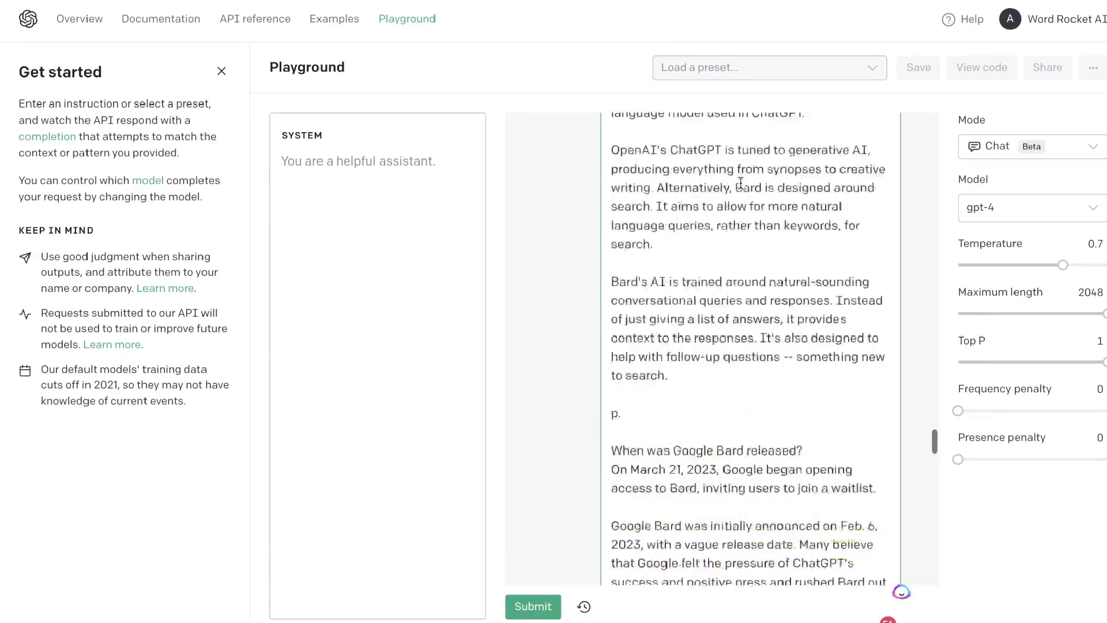
scroll(815, 295, down, 6)
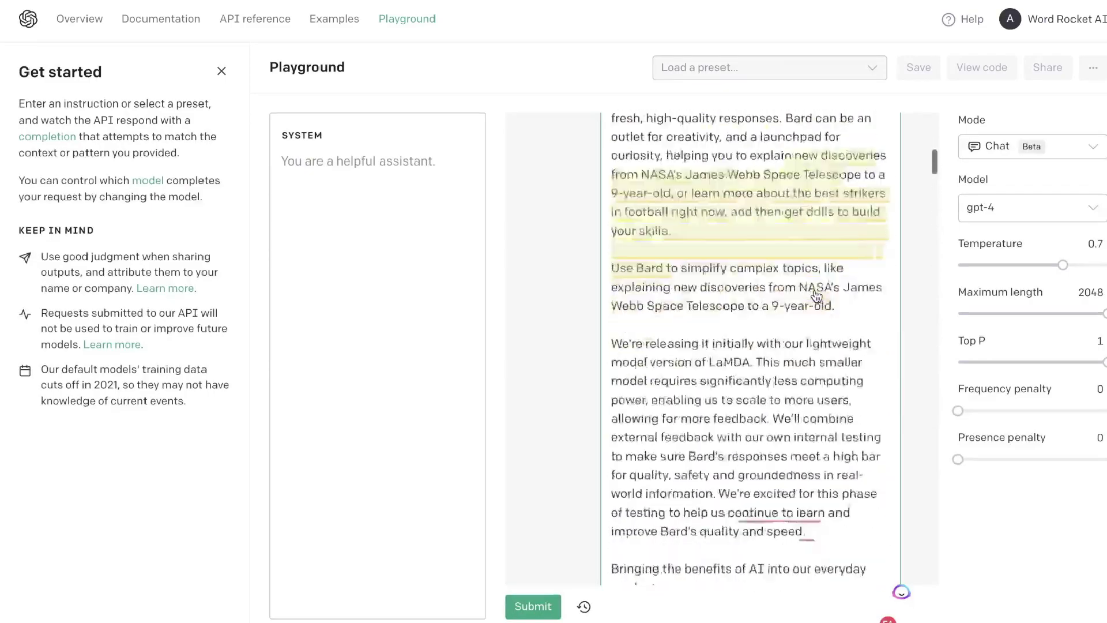
click(532, 606)
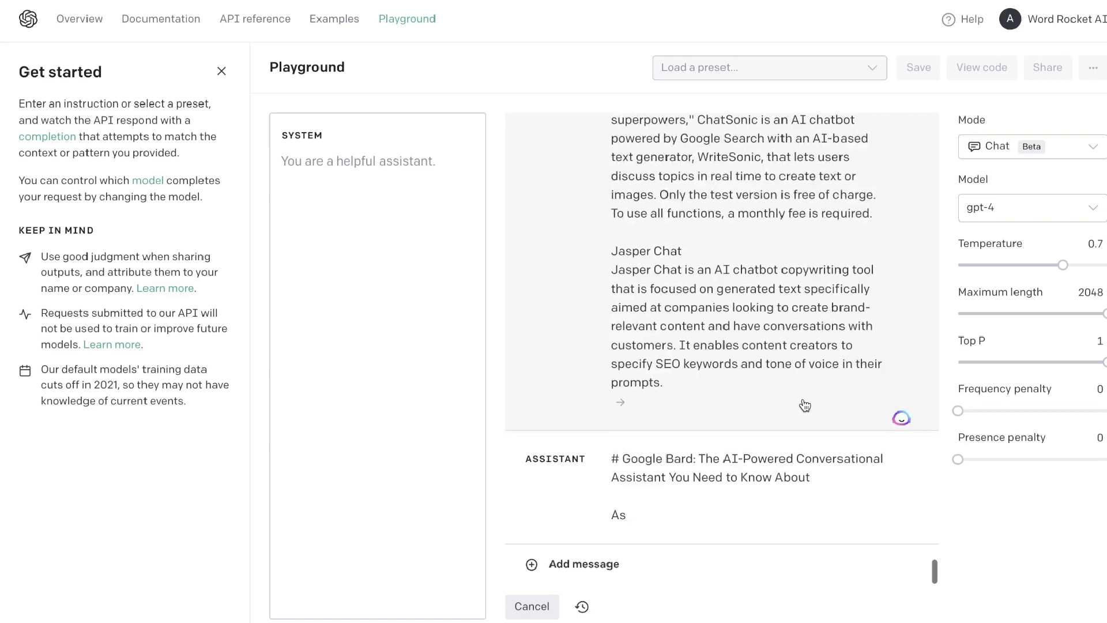
scroll(805, 406, down, 5)
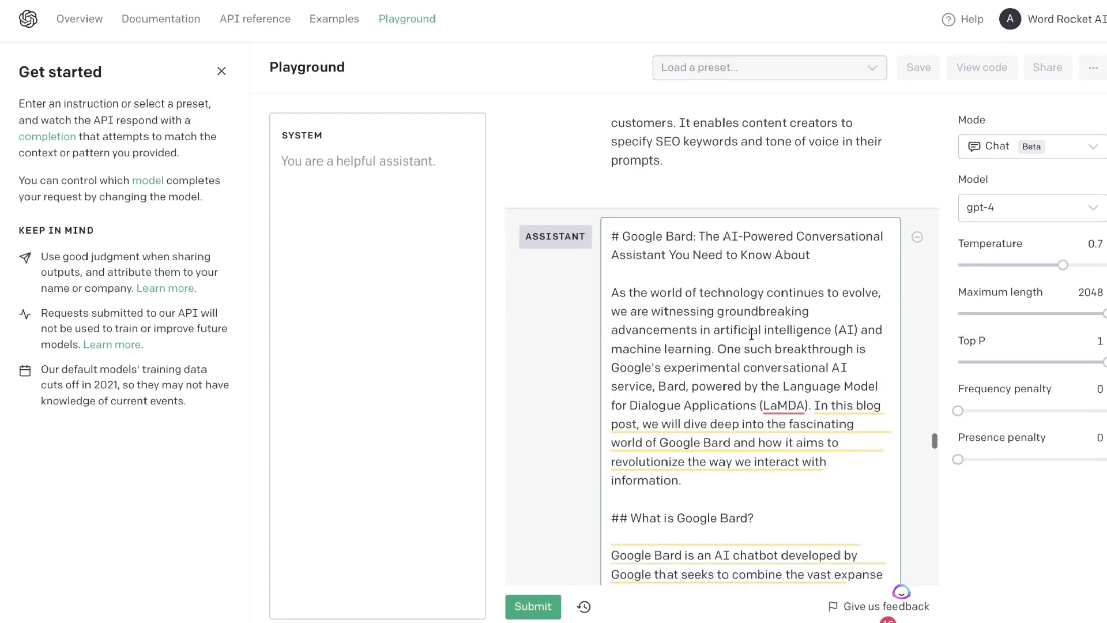
- Select the whole generated Bard blog post in the assistant reply
drag(614, 238, 802, 600)
scroll(829, 496, down, 10)
scroll(829, 496, up, 15)
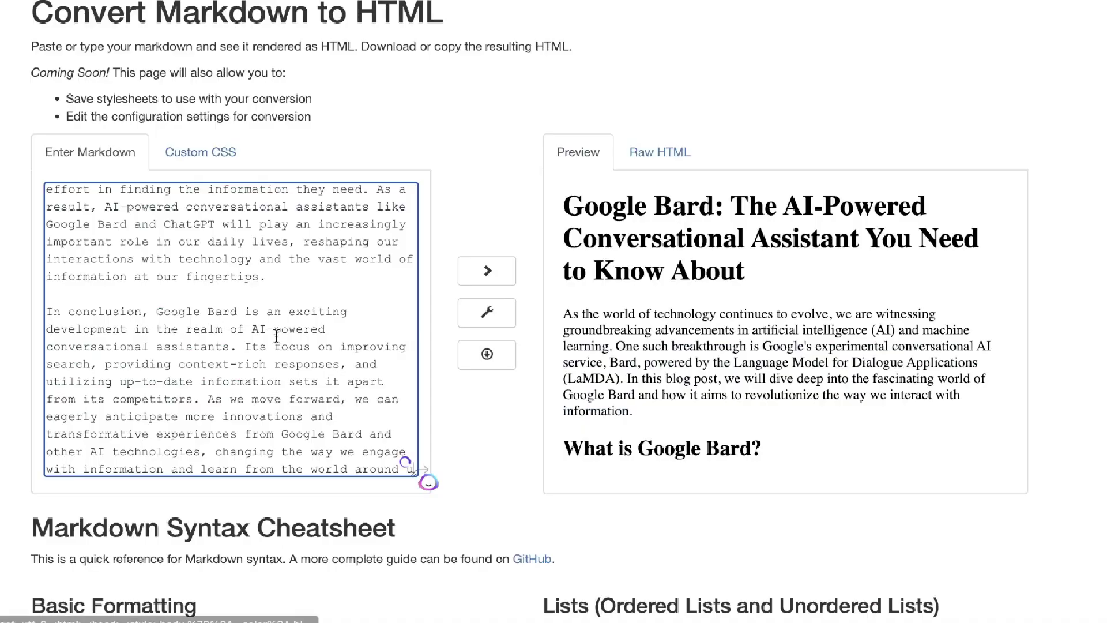
- Review the pasted post's rendered headings in the converter's Preview pane
scroll(789, 293, down, 1)
scroll(790, 293, down, 5)
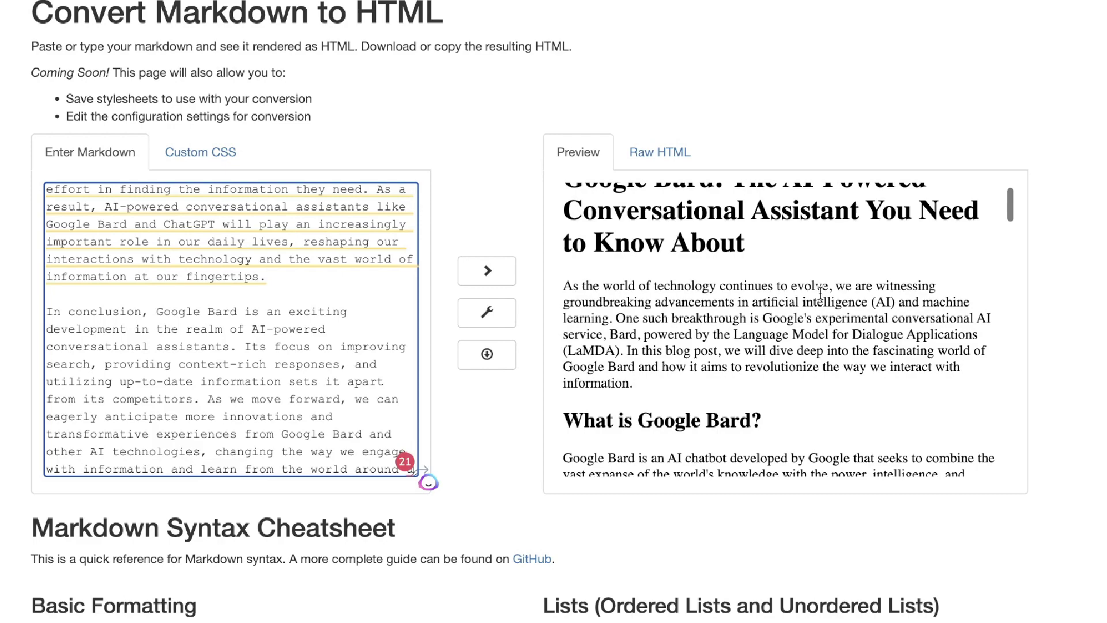
scroll(821, 293, down, 8)
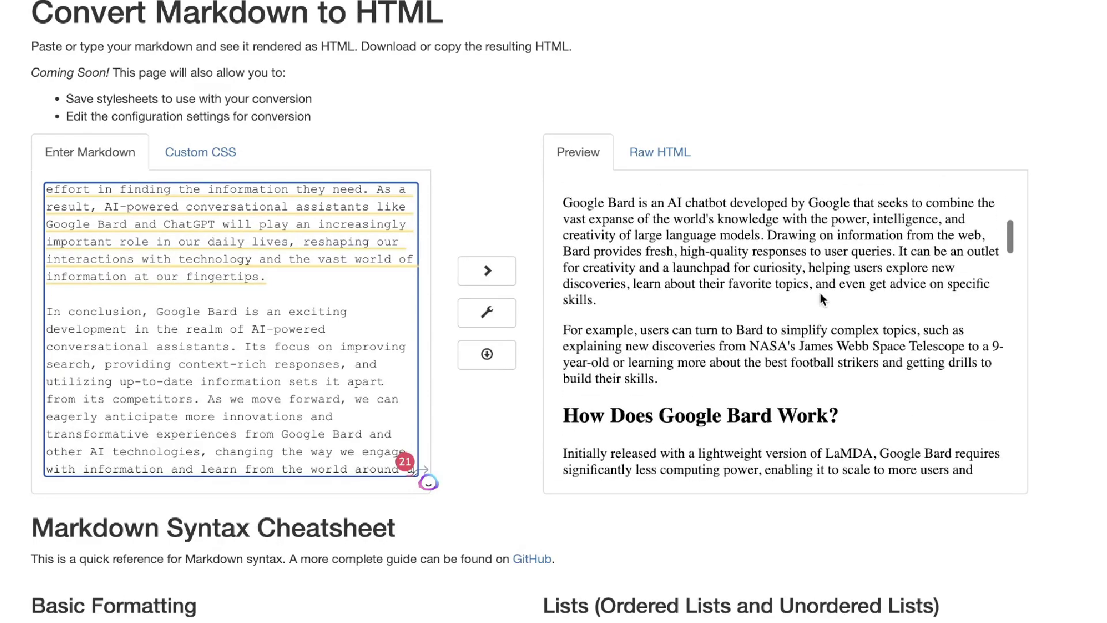
scroll(820, 292, up, 13)
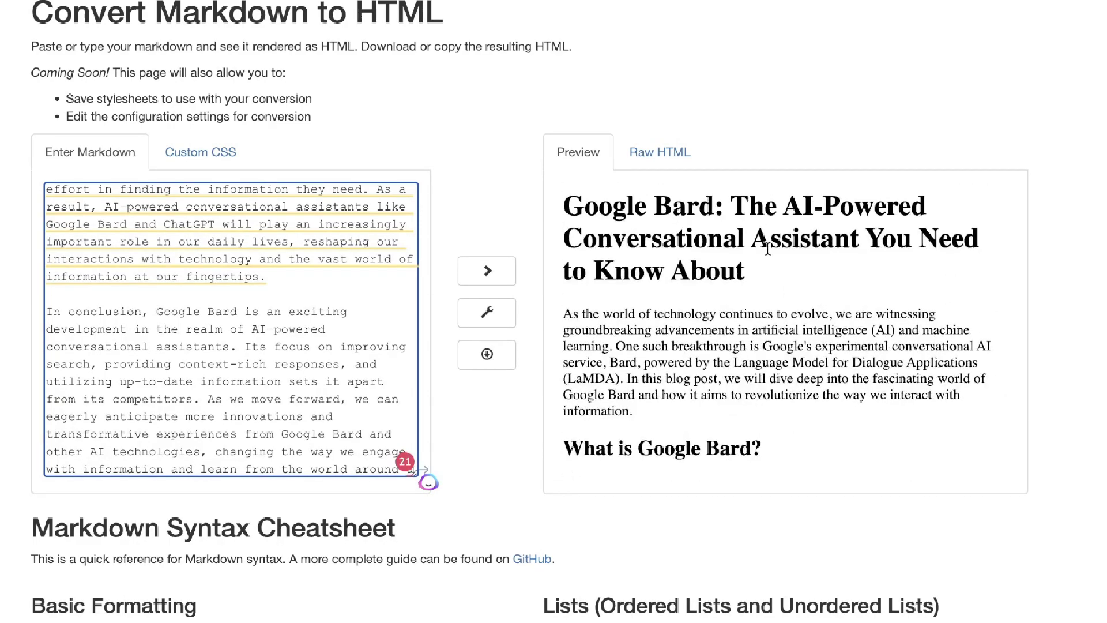
scroll(767, 248, down, 3)
scroll(746, 375, down, 6)
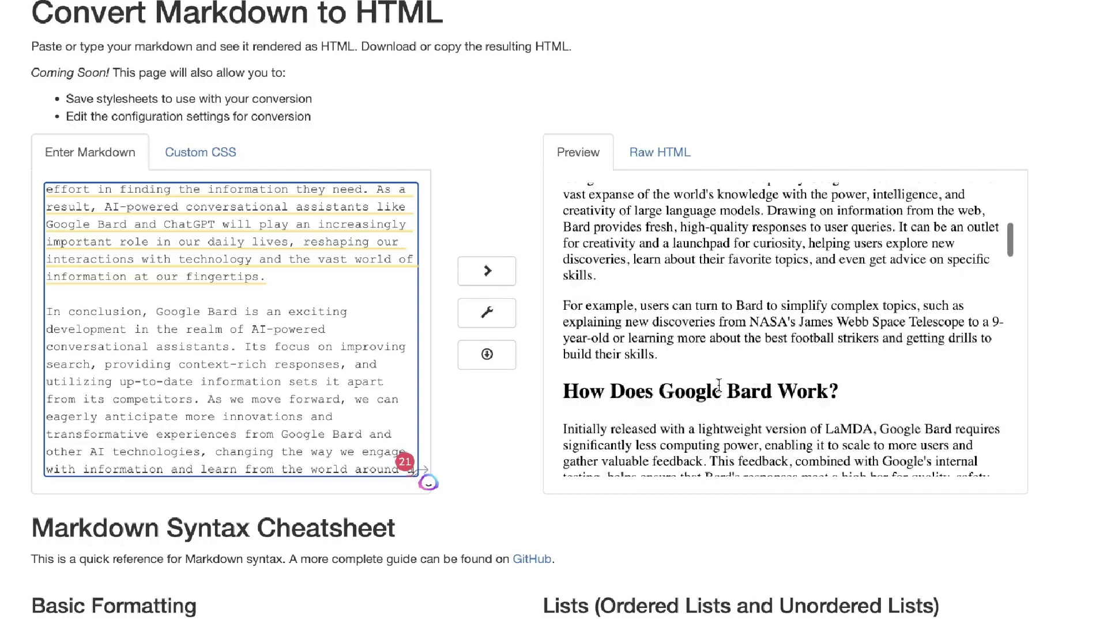
scroll(785, 390, down, 5)
scroll(785, 390, down, 8)
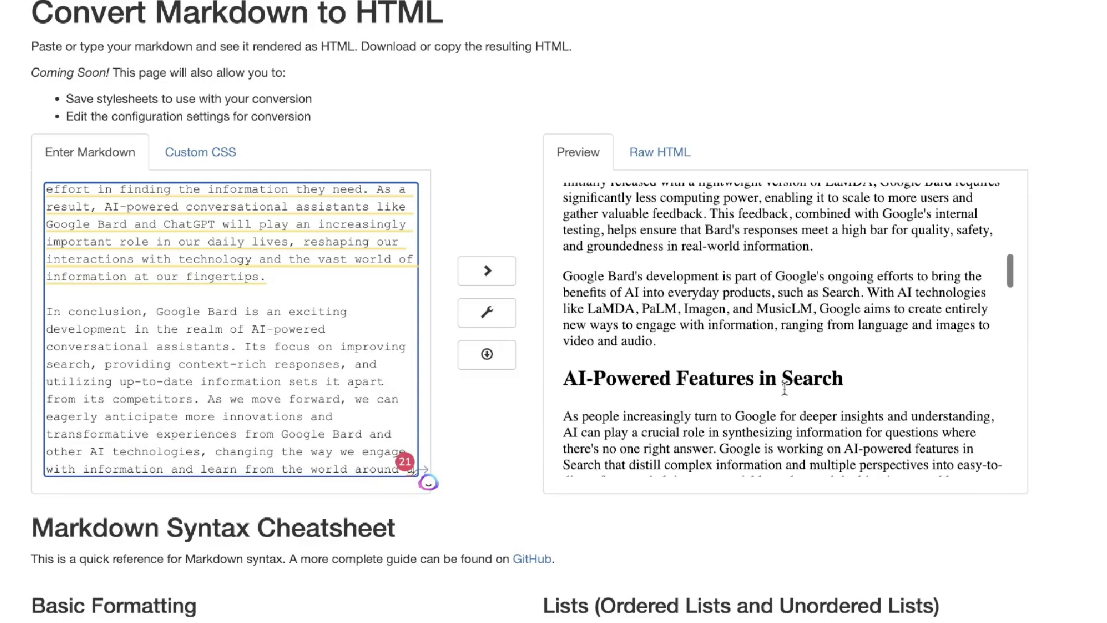
scroll(785, 390, down, 1)
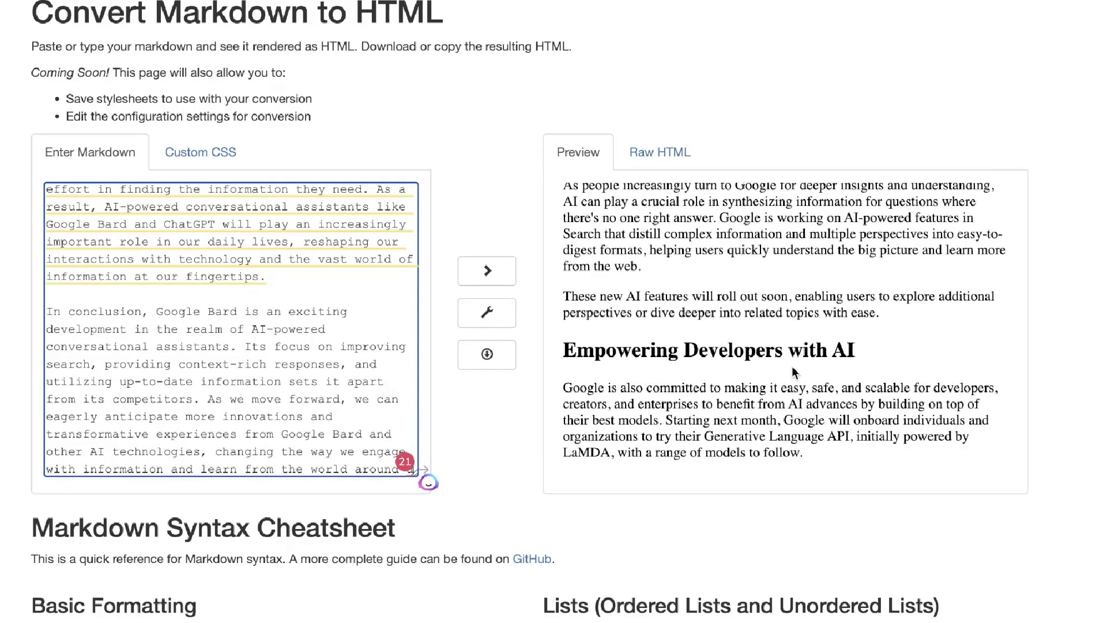
scroll(790, 380, down, 6)
scroll(794, 372, down, 12)
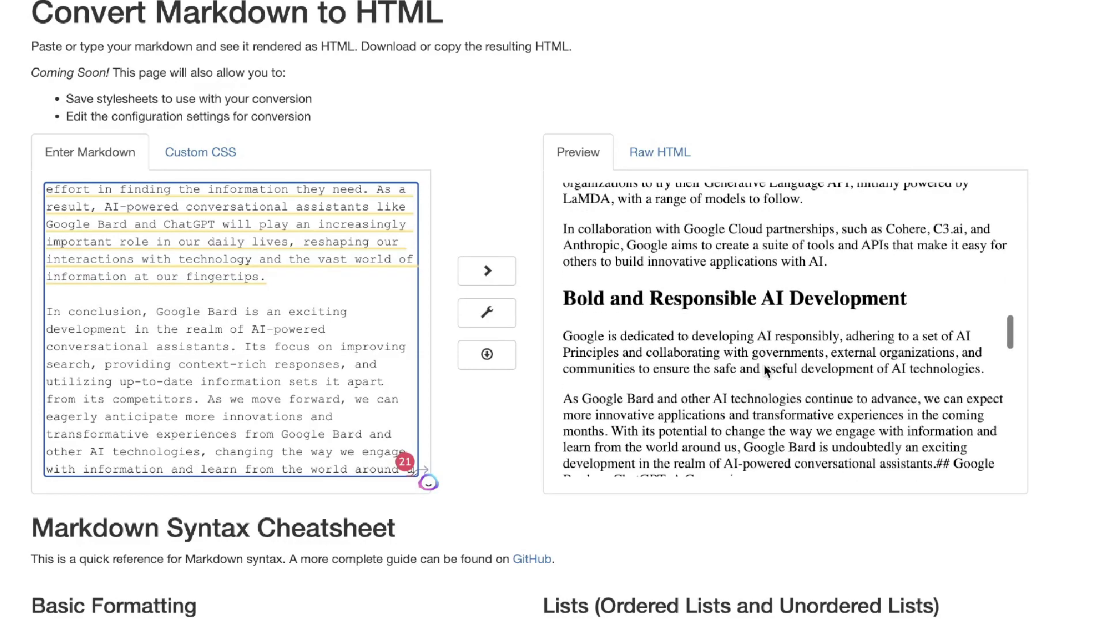
scroll(750, 381, down, 2)
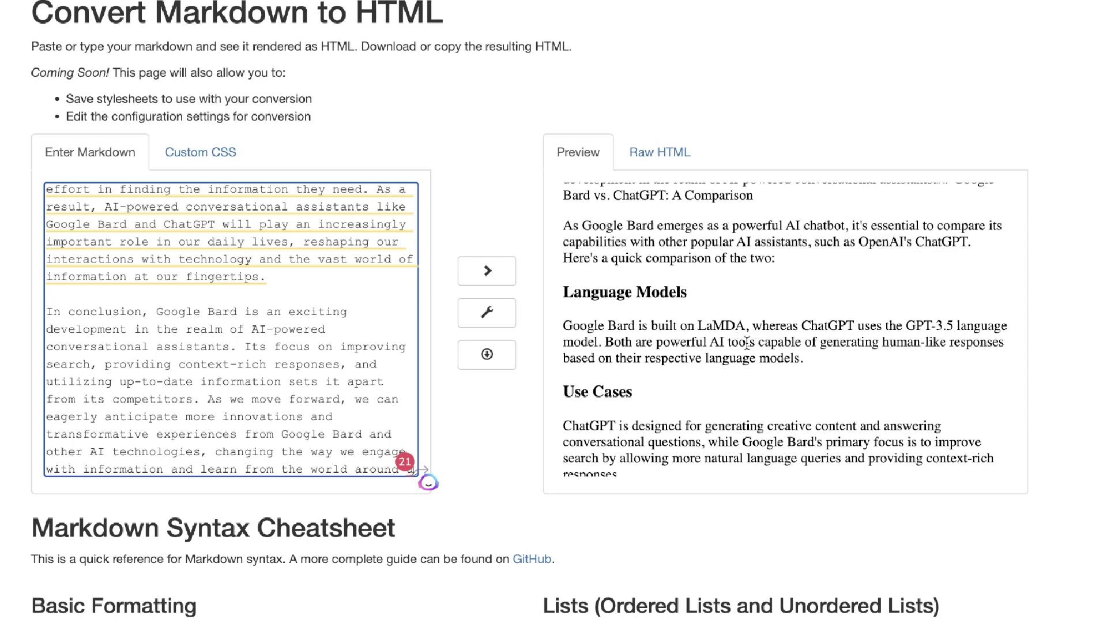
scroll(733, 352, down, 2)
scroll(722, 356, down, 4)
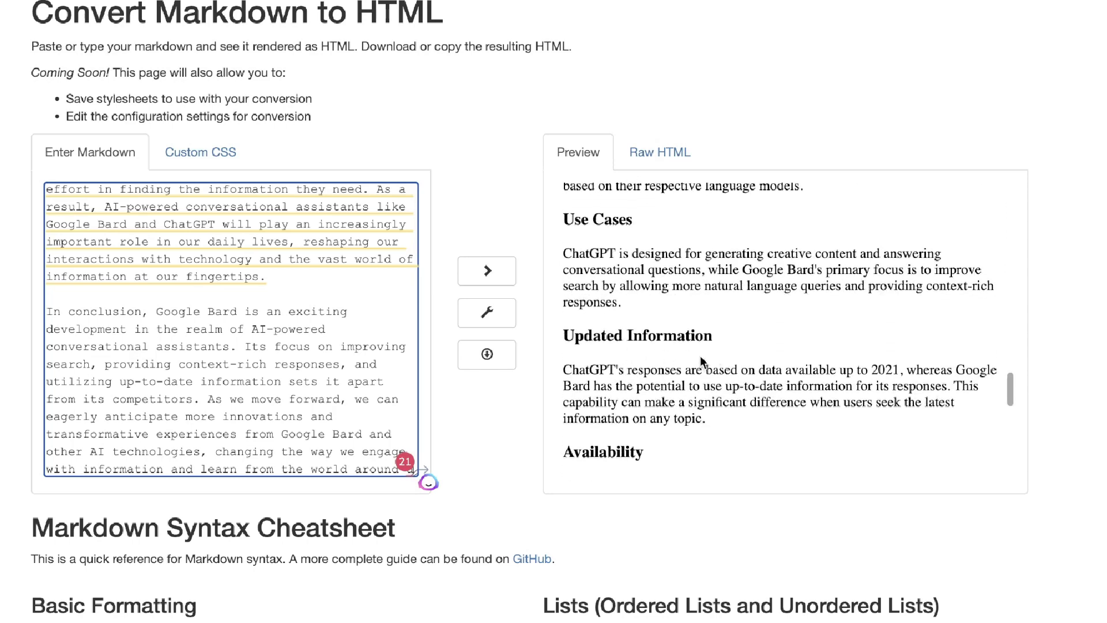
scroll(700, 355, down, 2)
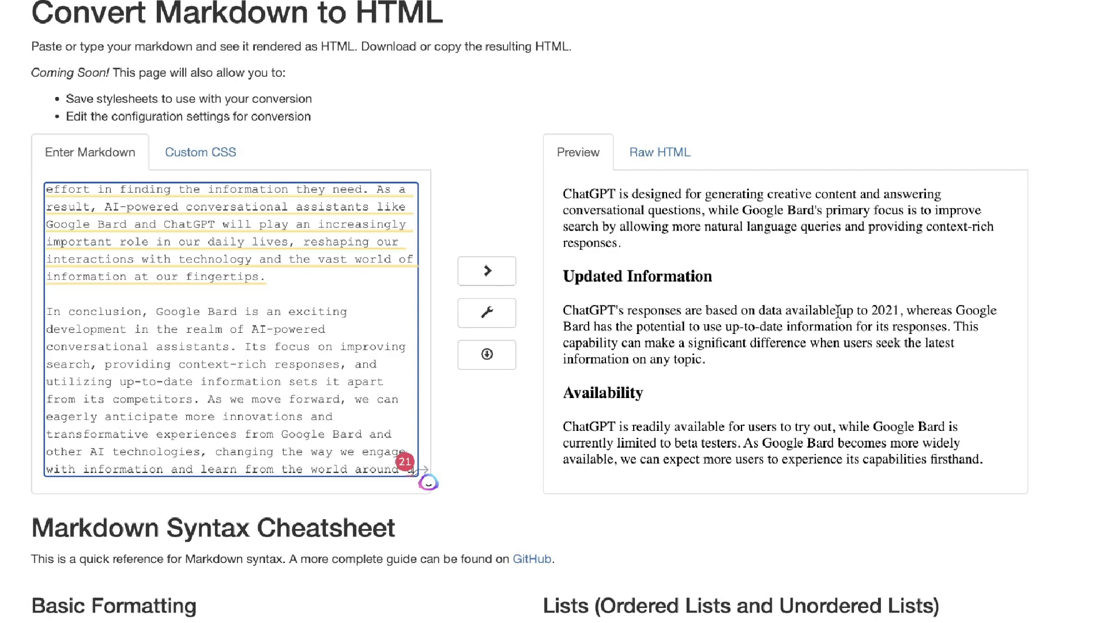
- Highlight '2021' in the Updated Information paragraph and continue down to the conclusion
drag(871, 312, 902, 311)
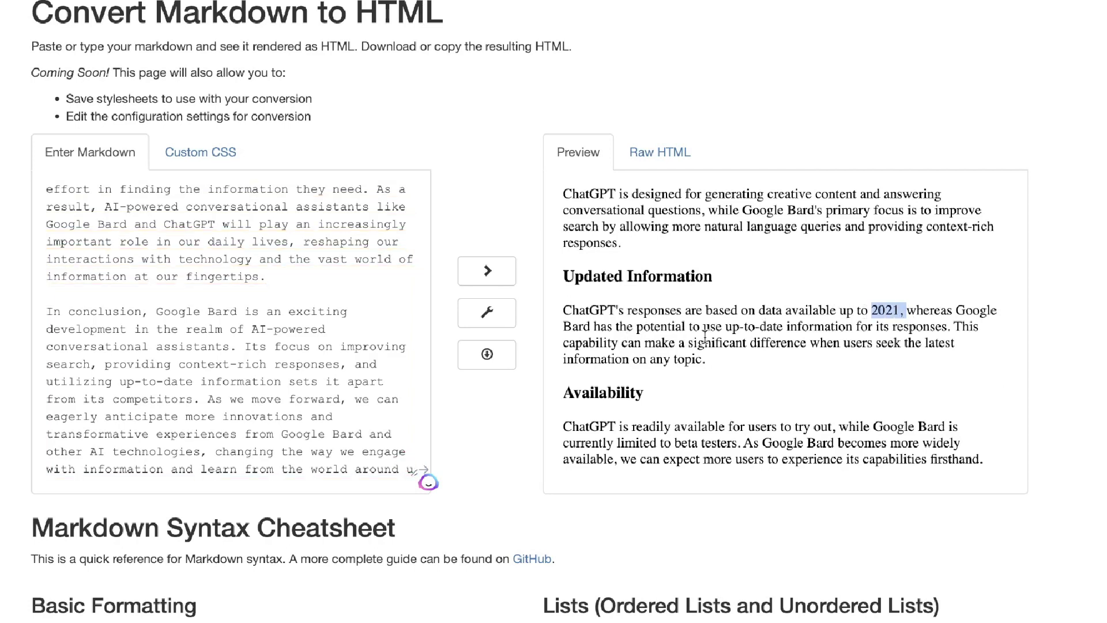
scroll(876, 345, down, 6)
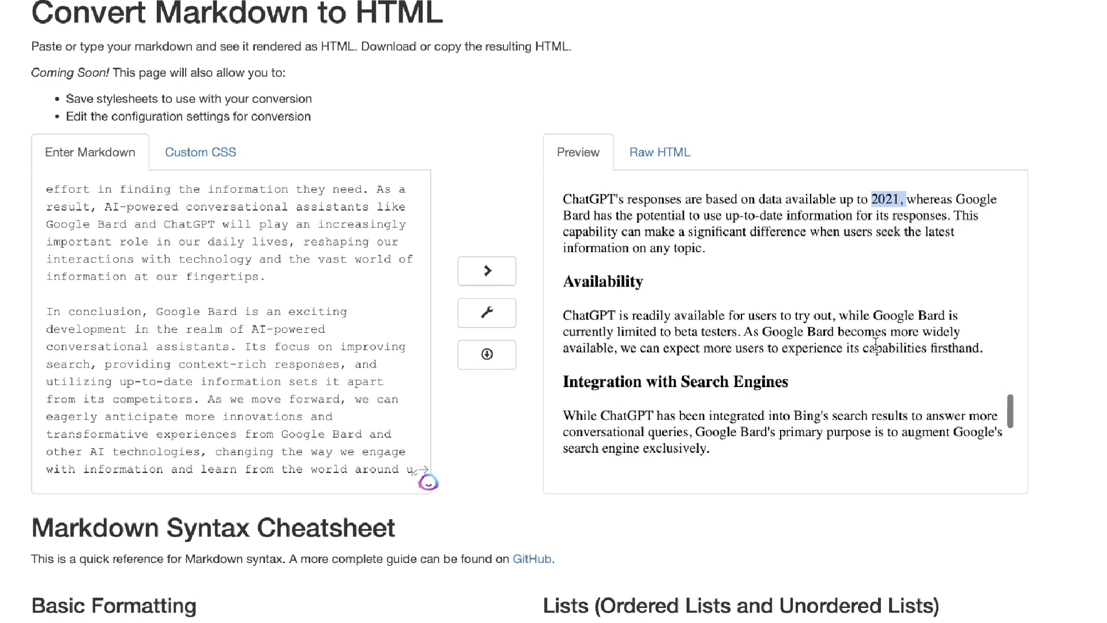
scroll(682, 323, down, 3)
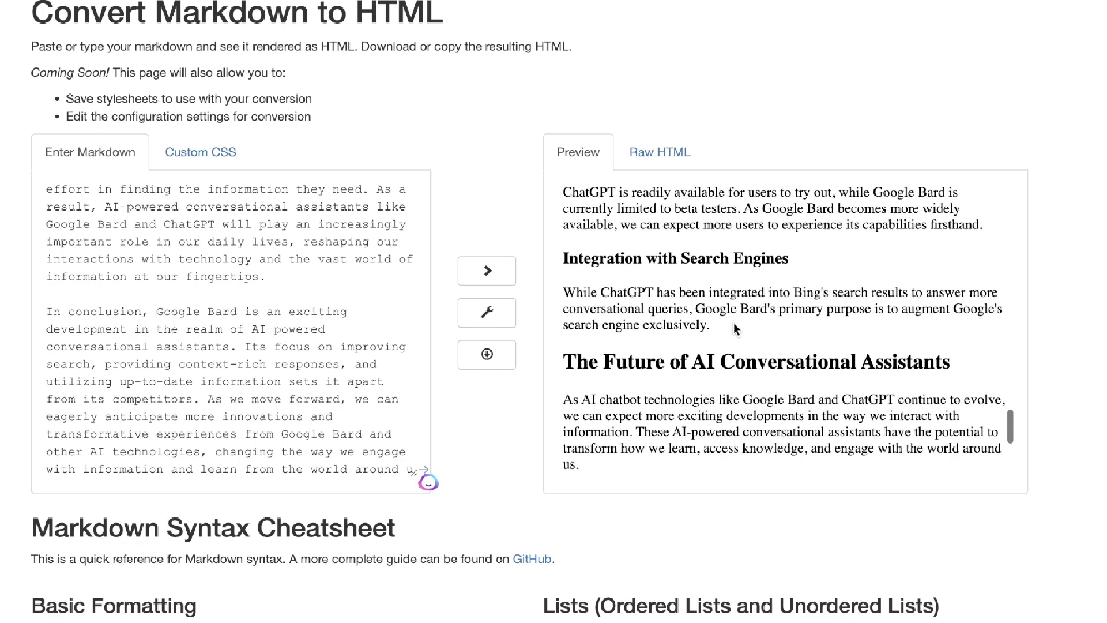
scroll(778, 321, down, 6)
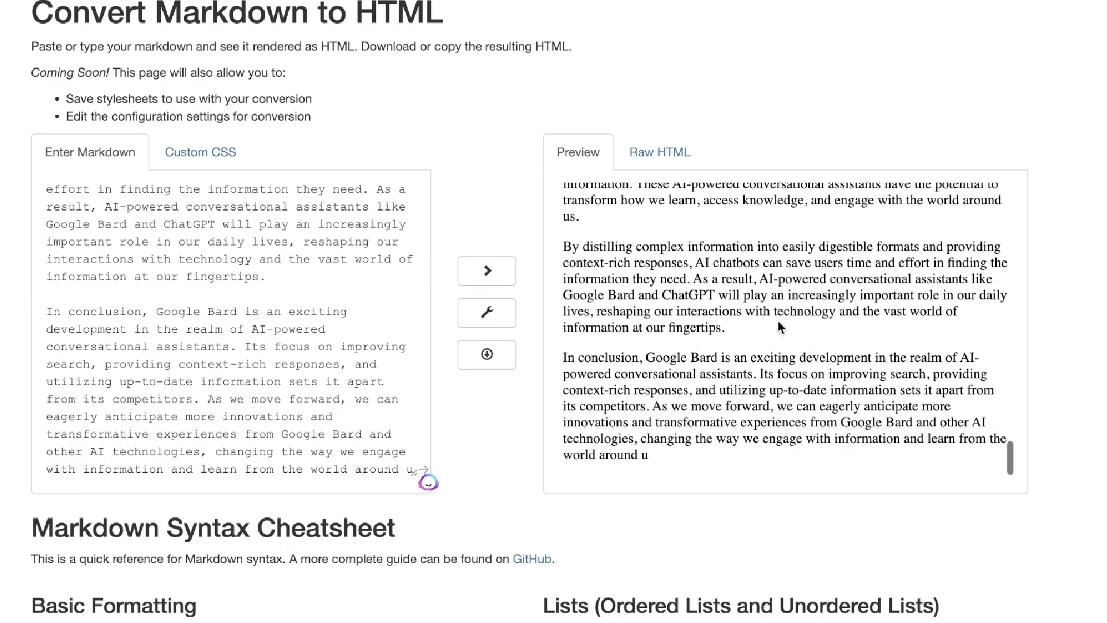
drag(682, 463, 583, 159)
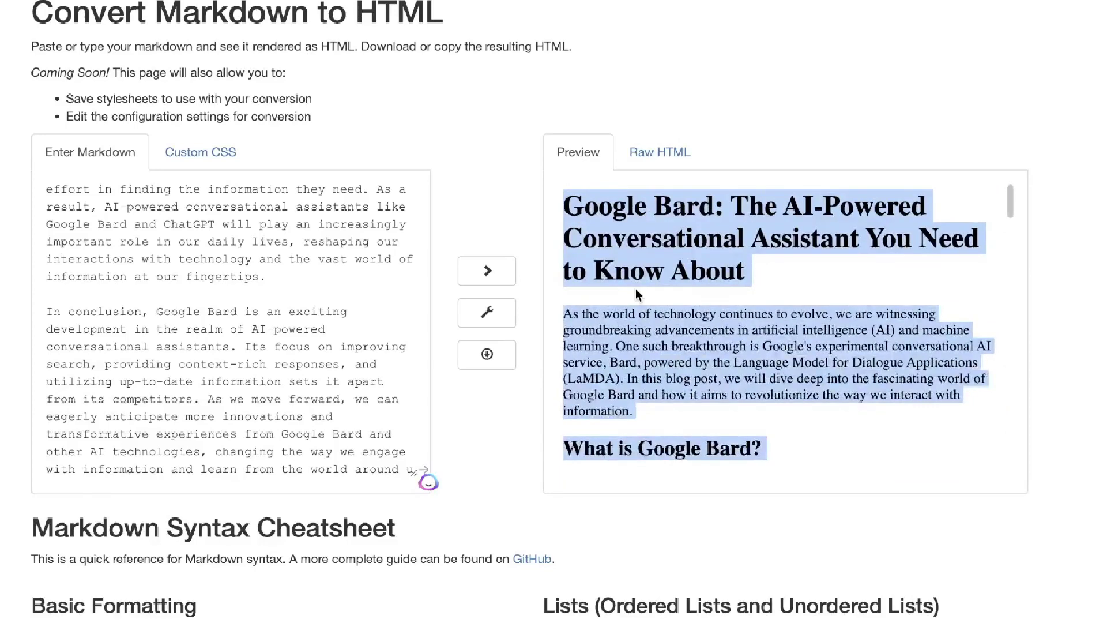
right_click(640, 254)
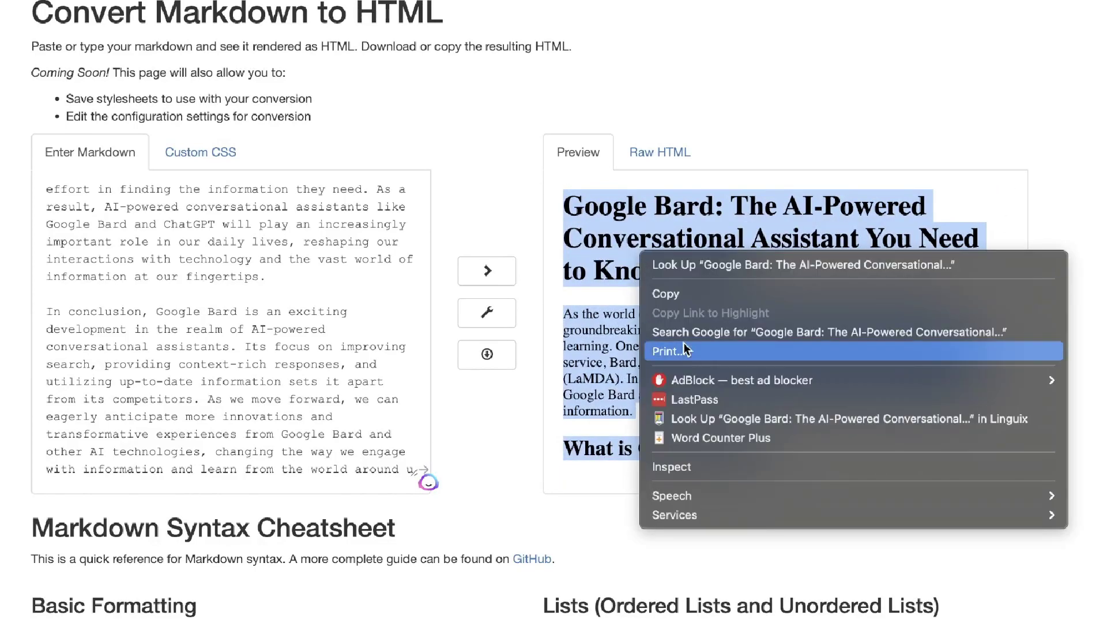
click(720, 438)
click(585, 180)
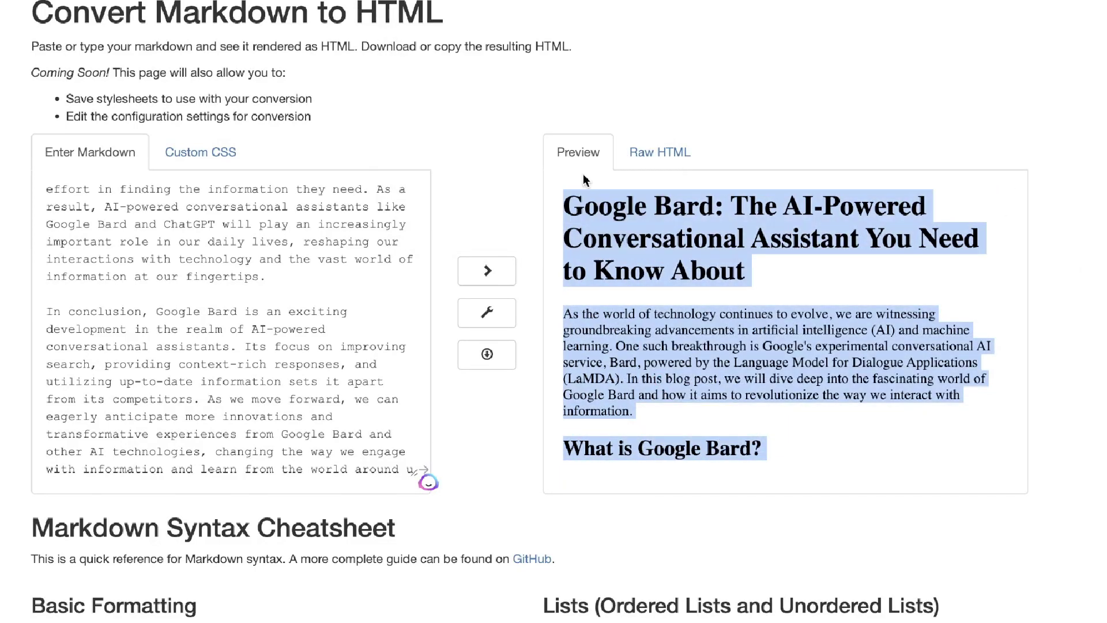
scroll(717, 272, down, 8)
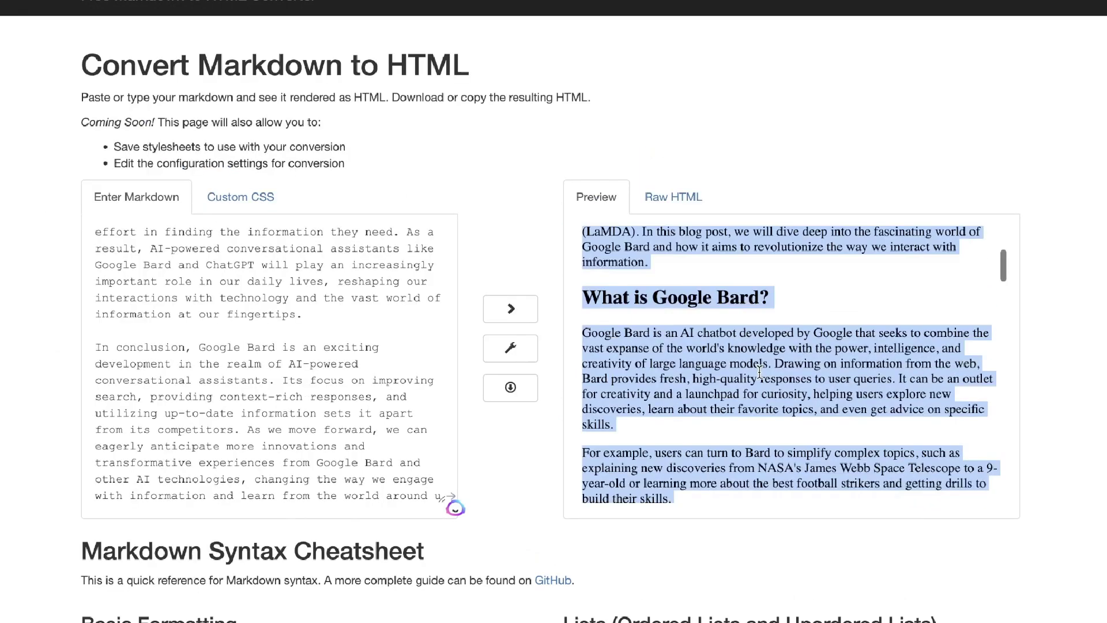
scroll(760, 372, up, 5)
click(754, 319)
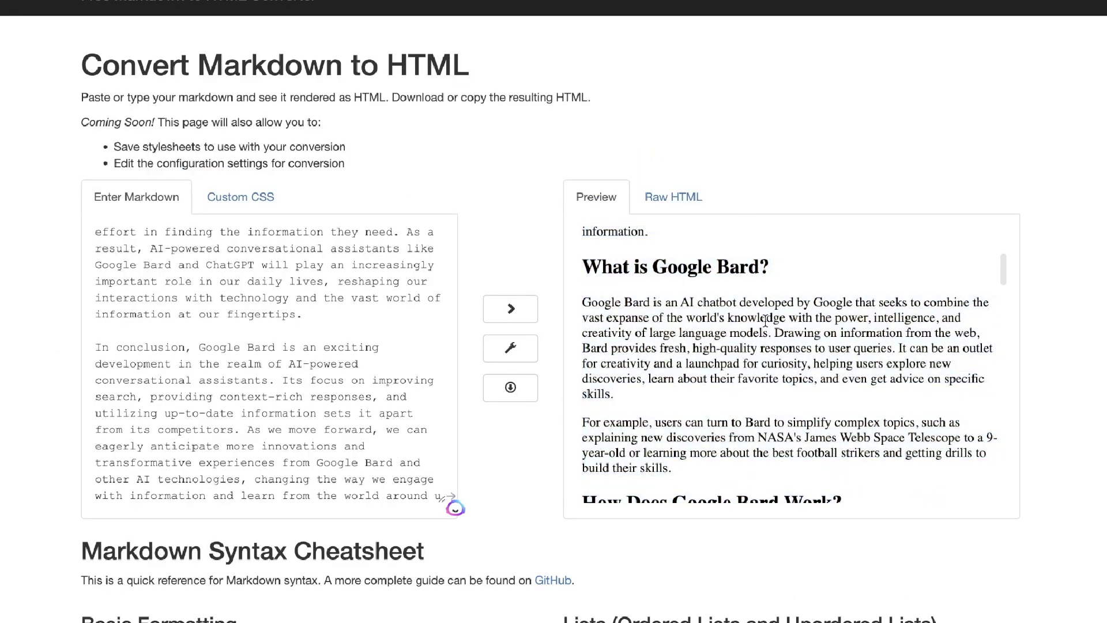
scroll(777, 340, up, 3)
scroll(777, 340, up, 2)
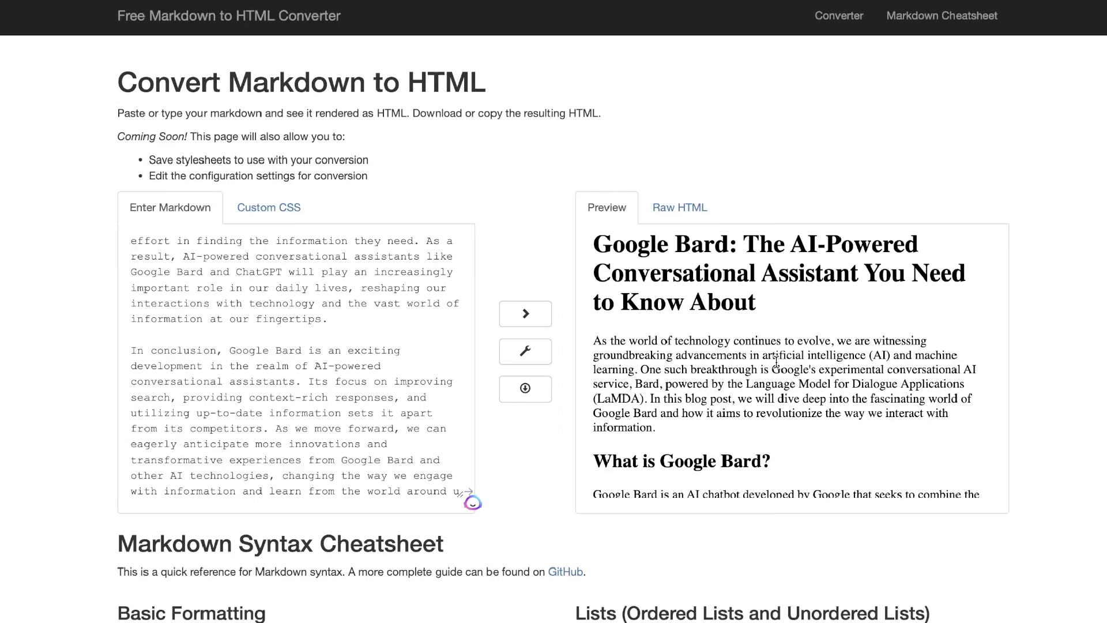
- Select the whole rendered Bard post in the Preview, from the conclusion up to the title
scroll(777, 363, down, 1)
scroll(777, 362, down, 5)
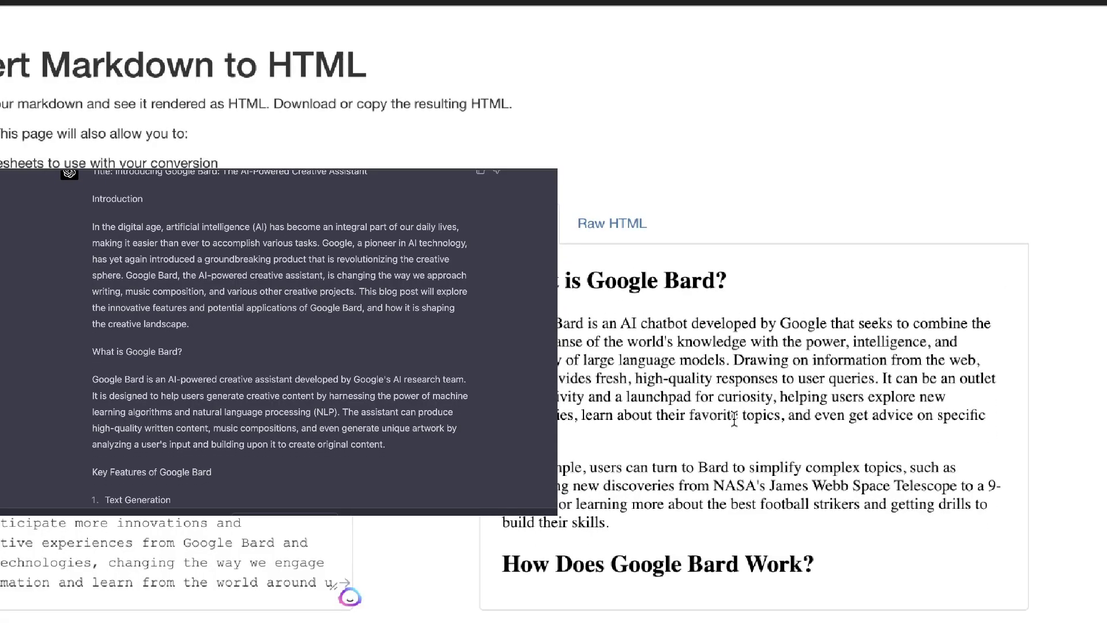
scroll(734, 420, down, 5)
scroll(734, 420, down, 3)
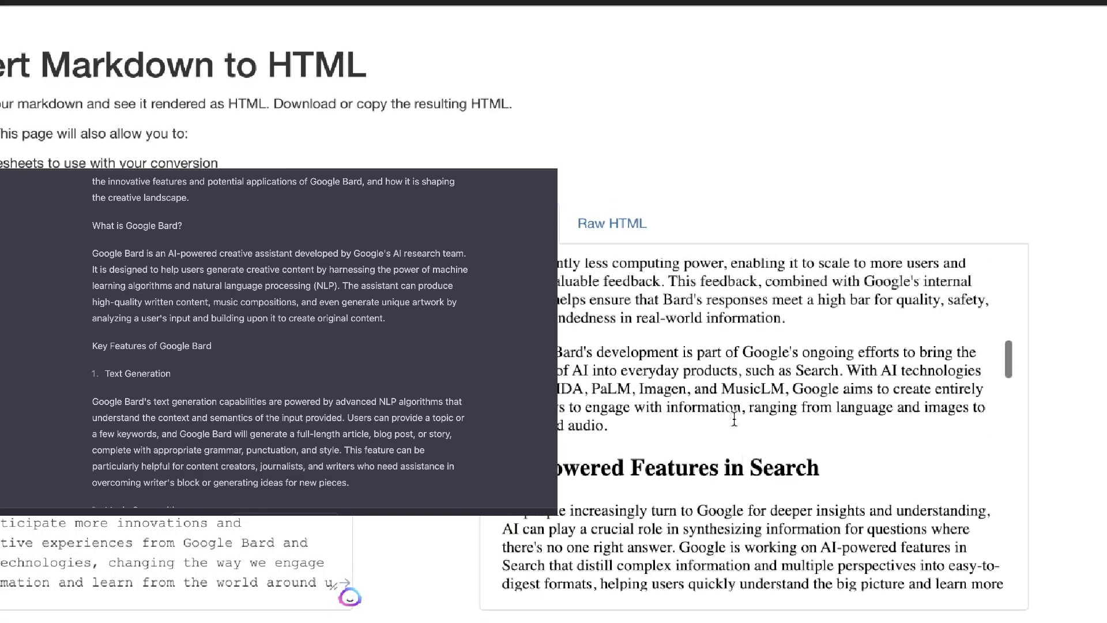
scroll(736, 425, down, 2)
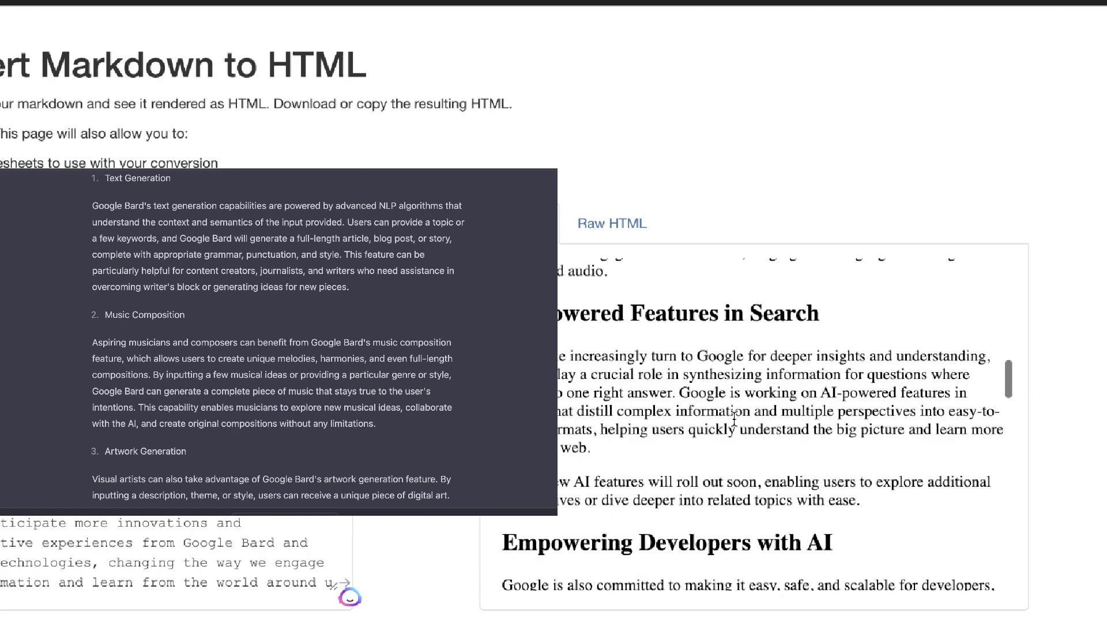
scroll(735, 420, down, 5)
scroll(735, 420, up, 2)
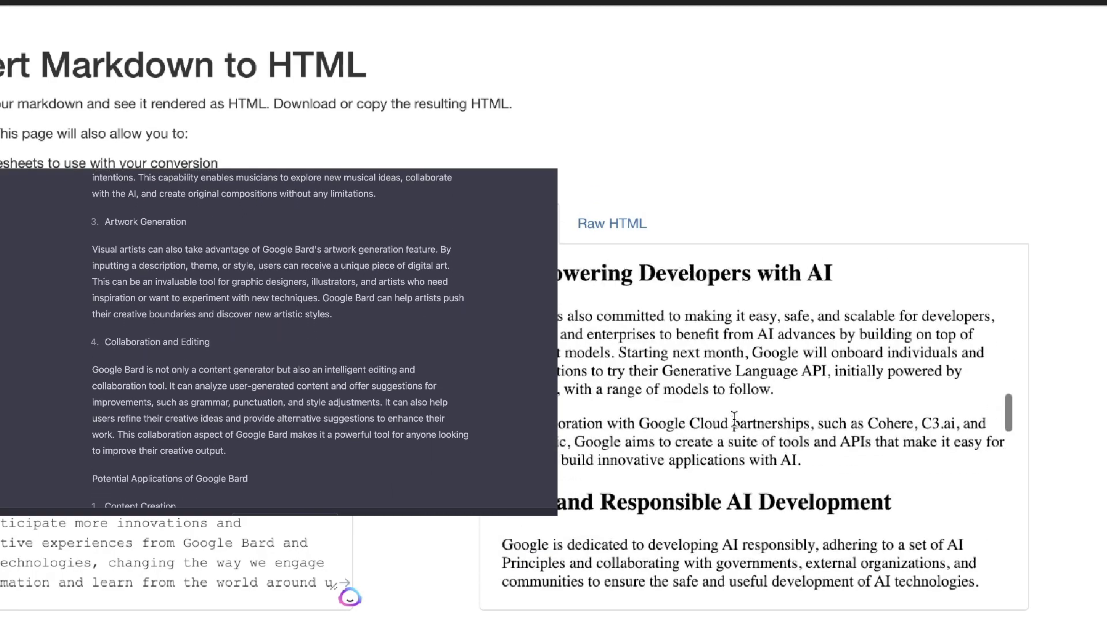
scroll(735, 420, down, 6)
scroll(735, 421, down, 4)
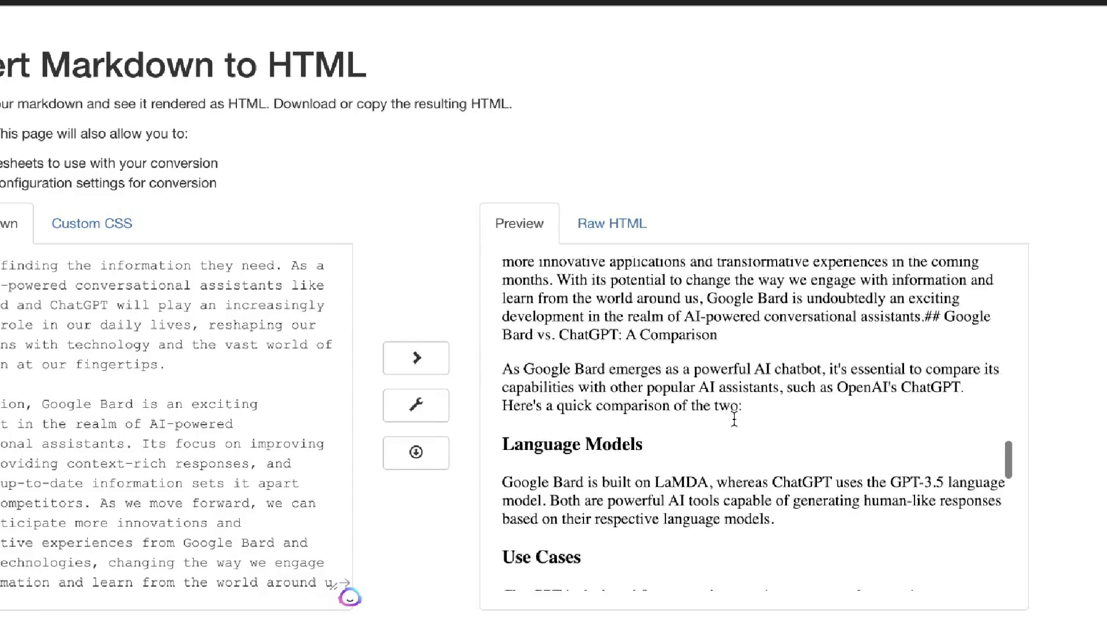
scroll(736, 426, down, 3)
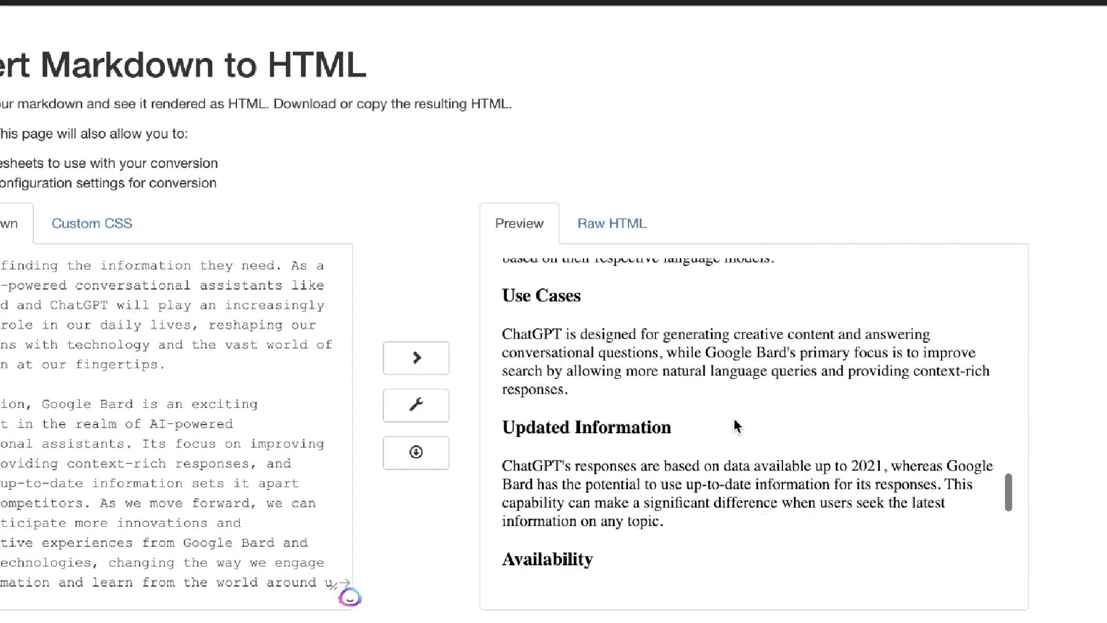
scroll(735, 426, down, 5)
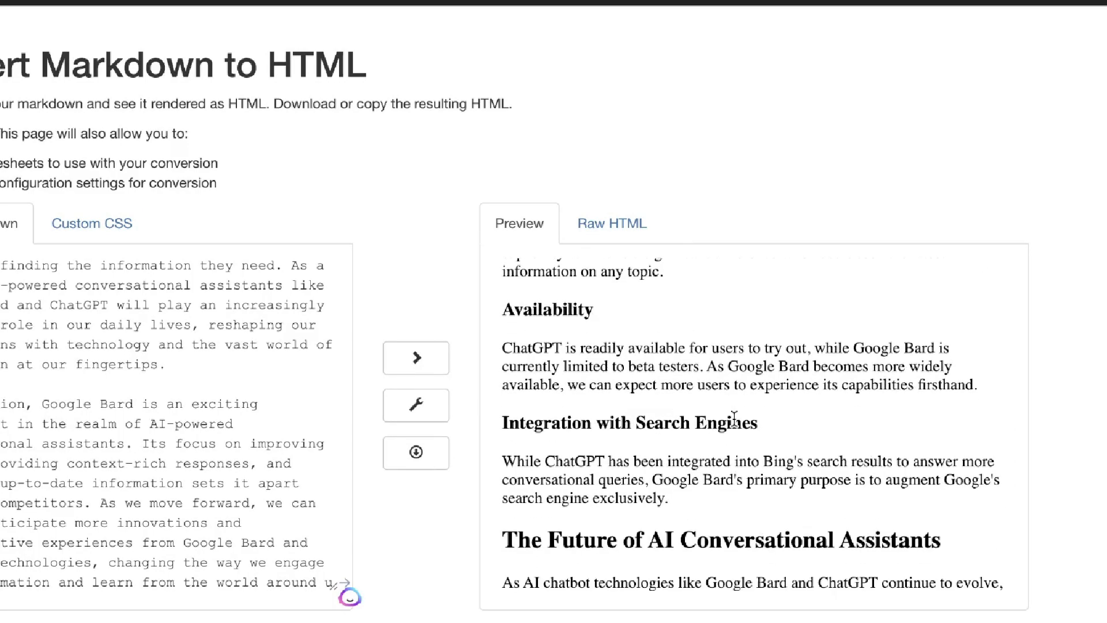
scroll(734, 416, down, 5)
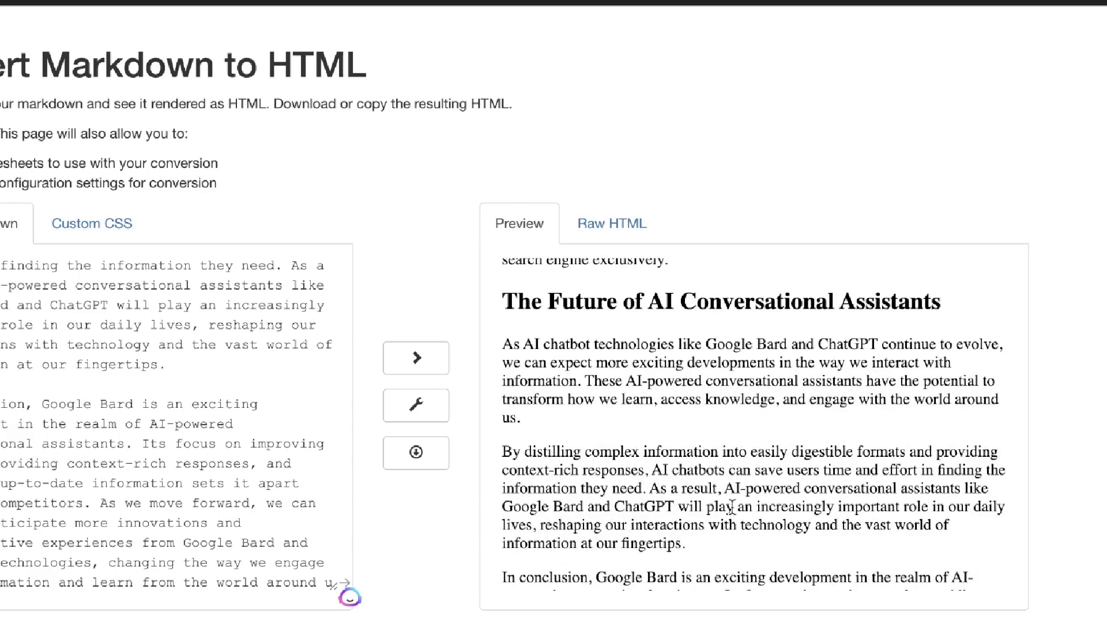
scroll(732, 508, down, 2)
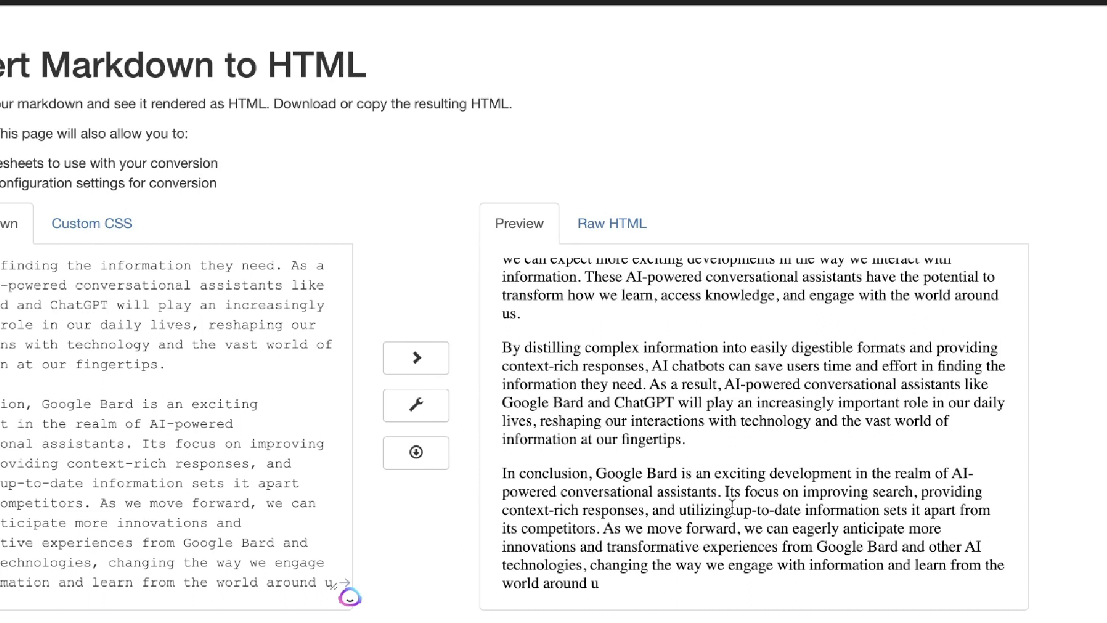
drag(611, 584, 471, 230)
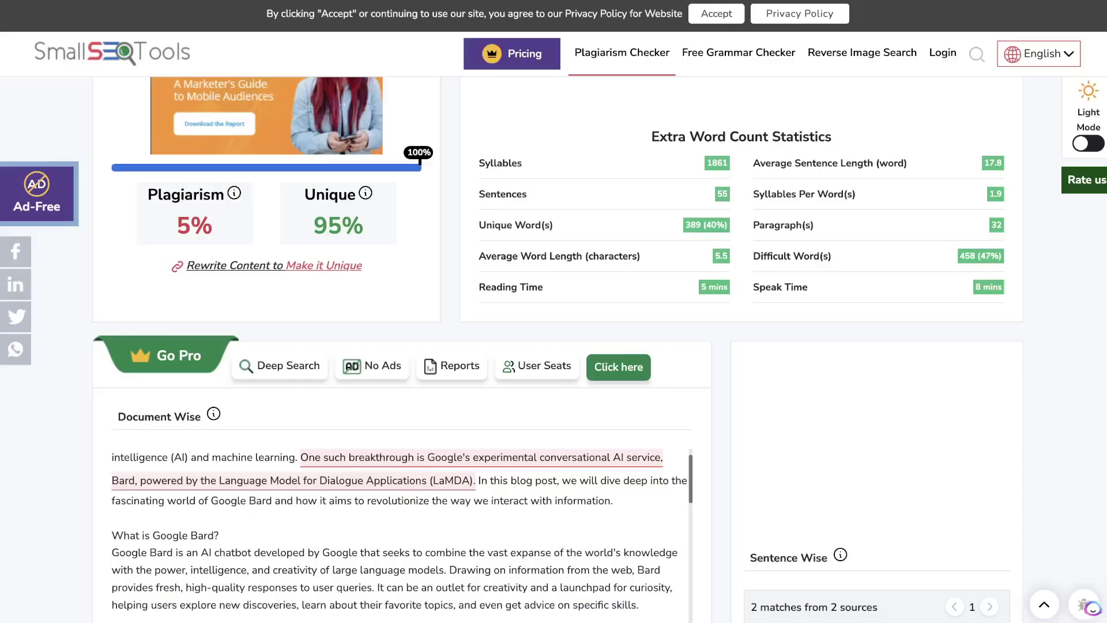
- Scroll through the 5% plagiarism / 95% unique results and Document Wise text, then back up
scroll(363, 341, up, 9)
scroll(363, 341, down, 7)
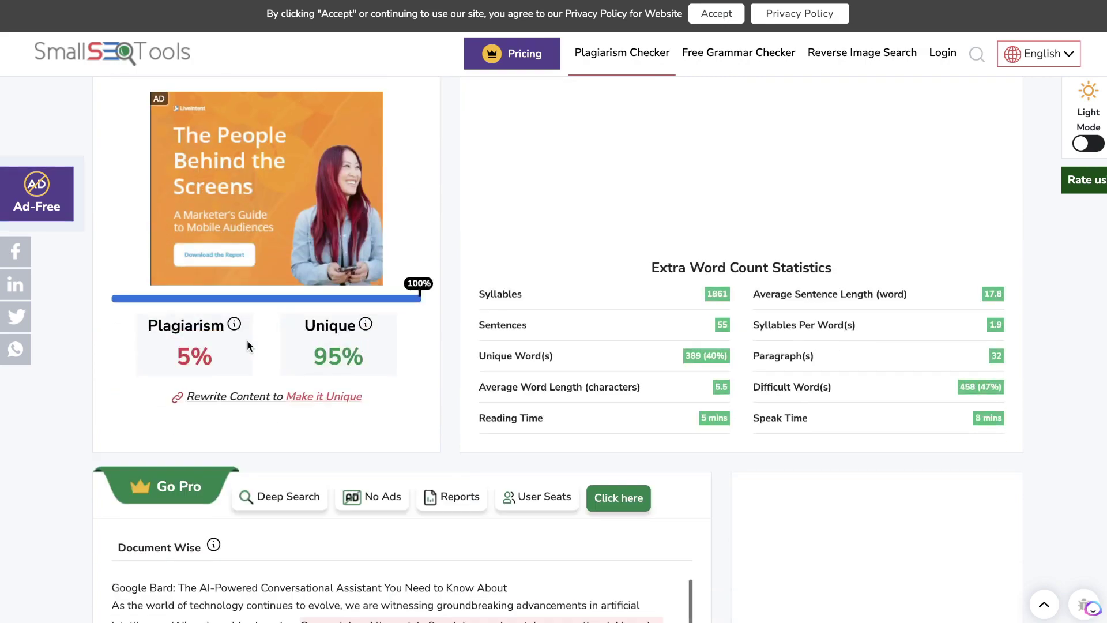
scroll(398, 416, down, 2)
scroll(398, 414, down, 2)
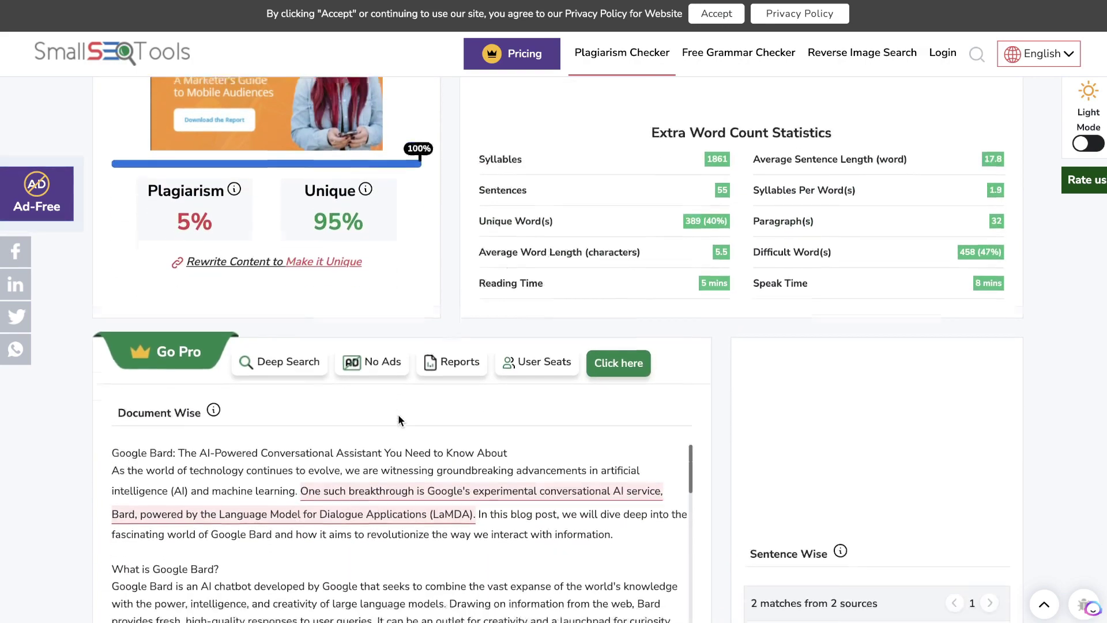
scroll(402, 451, down, 2)
scroll(402, 450, down, 8)
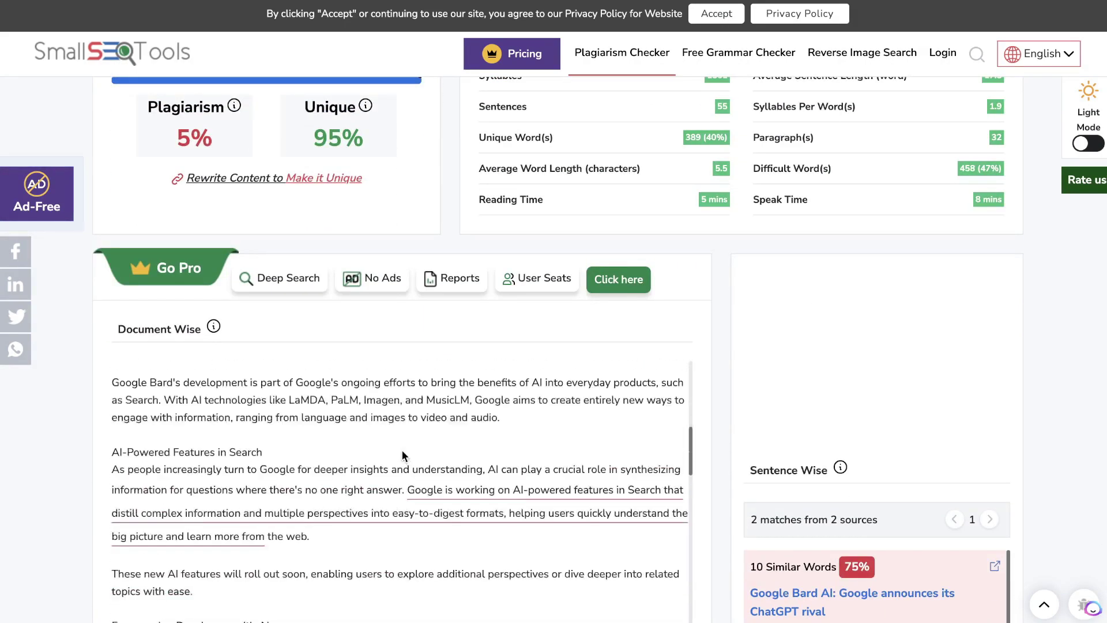
scroll(402, 451, down, 5)
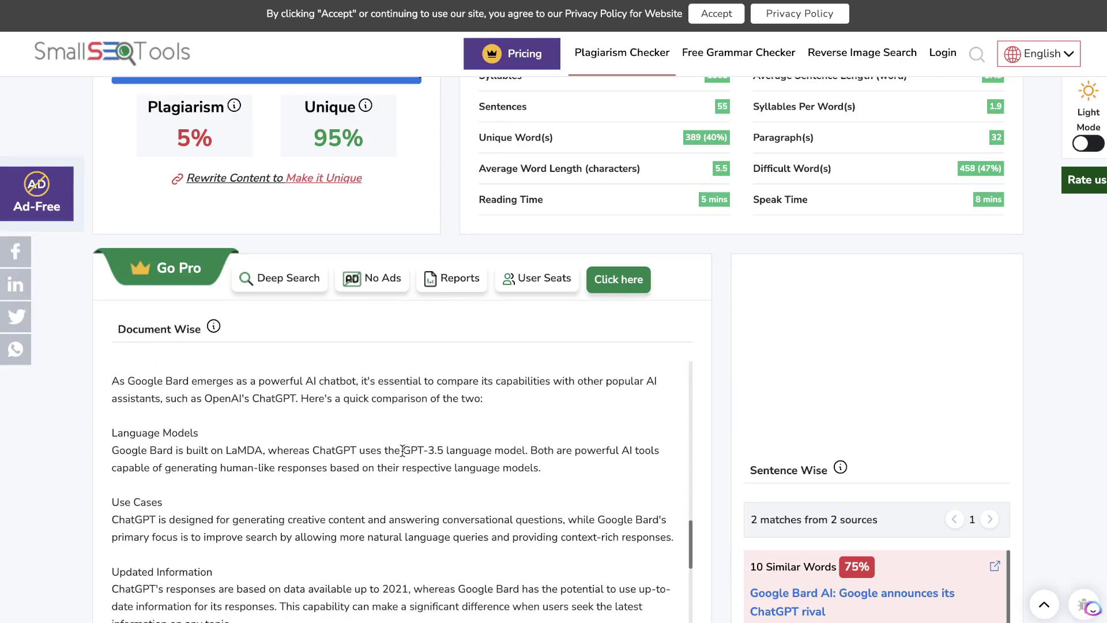
scroll(405, 424, up, 15)
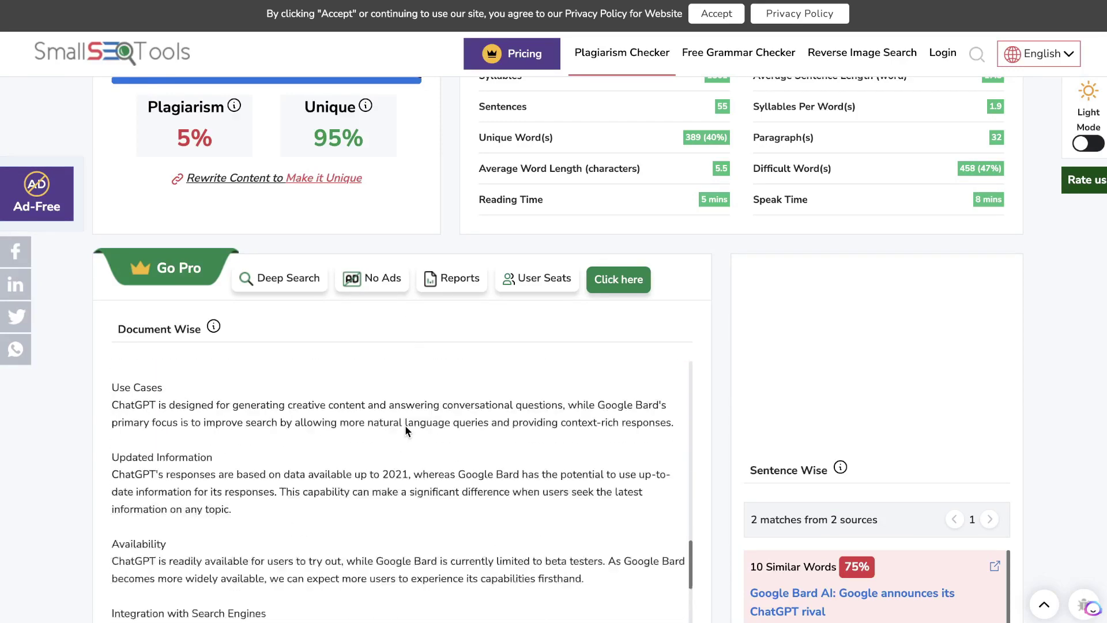
scroll(432, 366, up, 1)
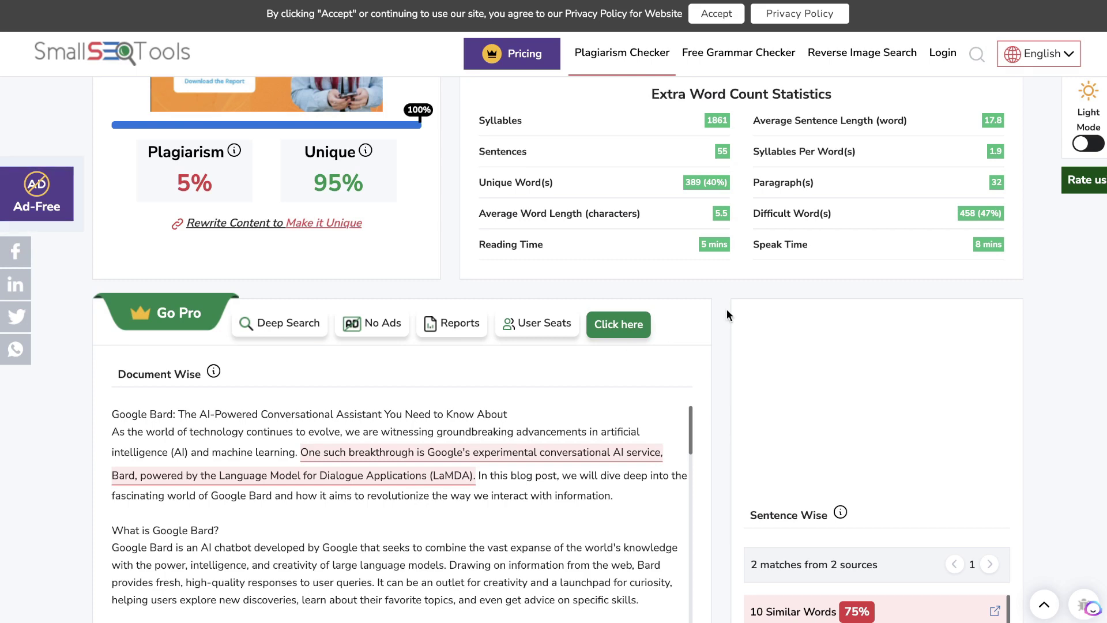
scroll(727, 315, up, 7)
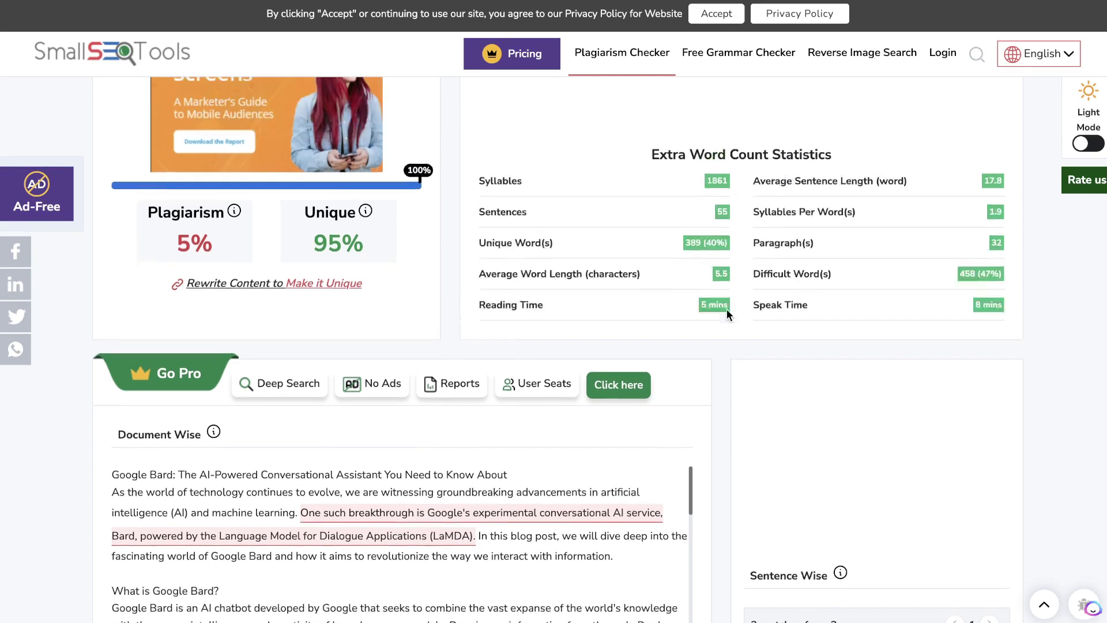
scroll(727, 315, down, 1)
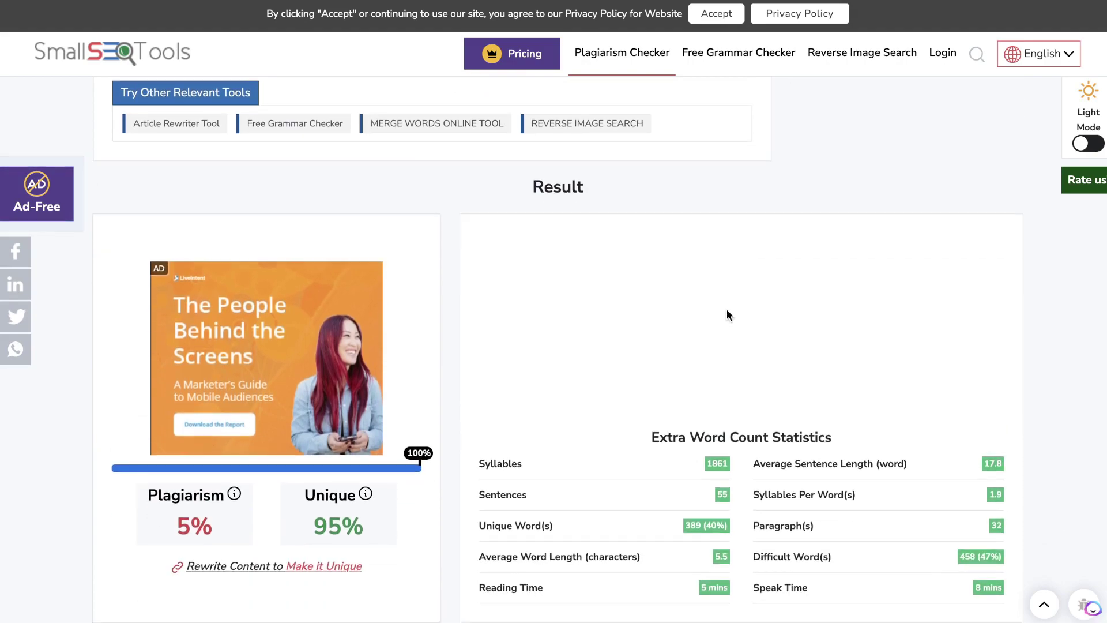
scroll(727, 315, up, 9)
scroll(727, 309, up, 9)
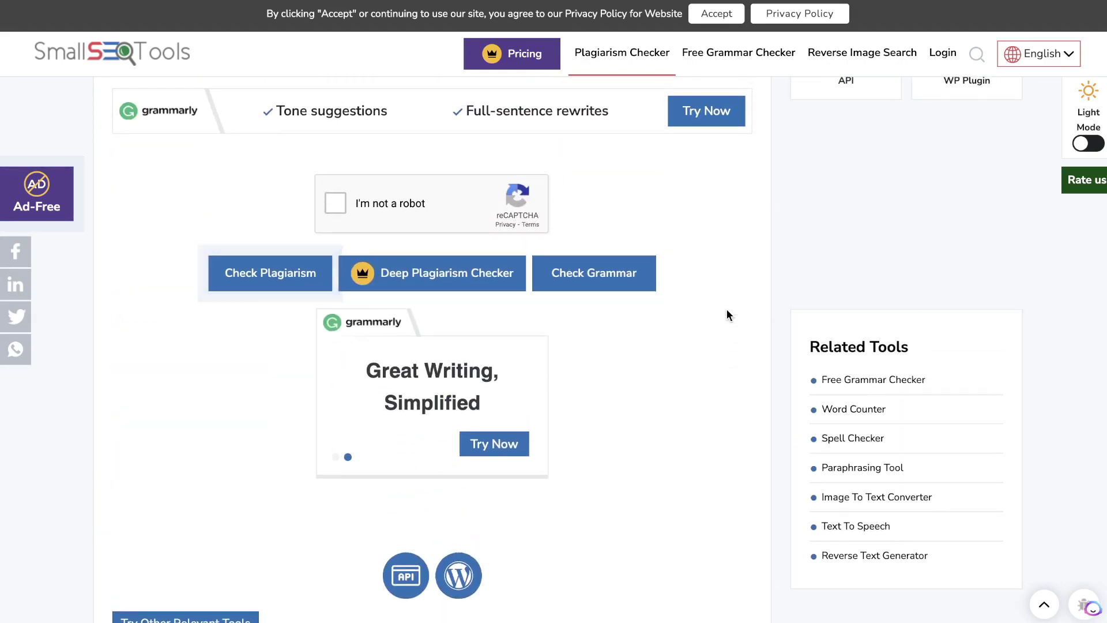
scroll(727, 309, up, 7)
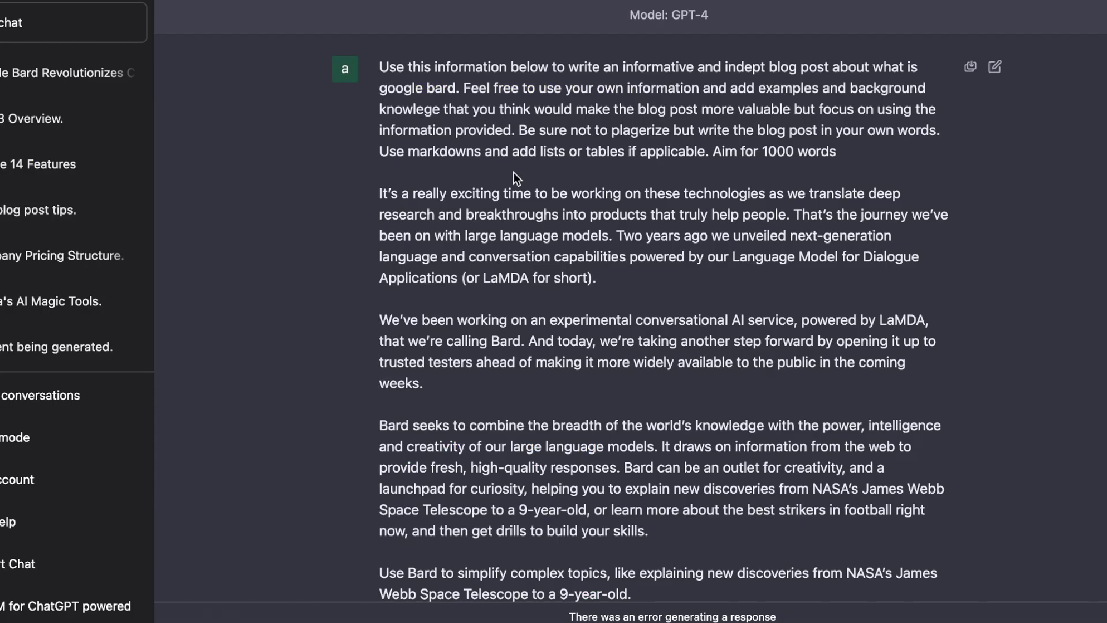
- Highlight the pasted source article paragraphs in the GPT-4 chat prompt
scroll(438, 229, down, 1)
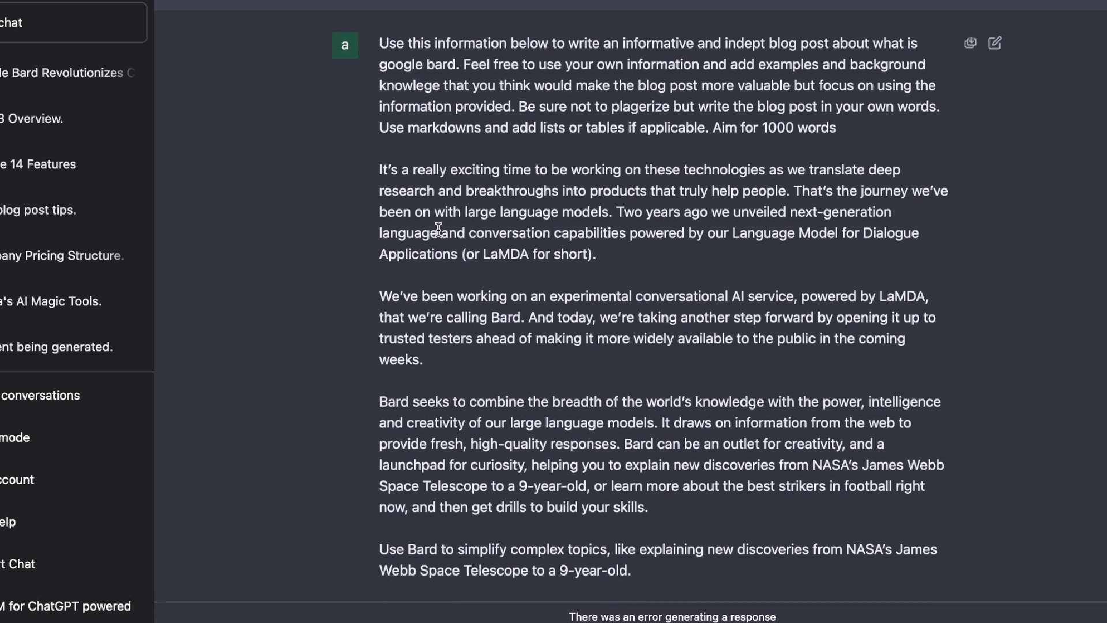
drag(380, 173, 639, 464)
scroll(639, 465, down, 5)
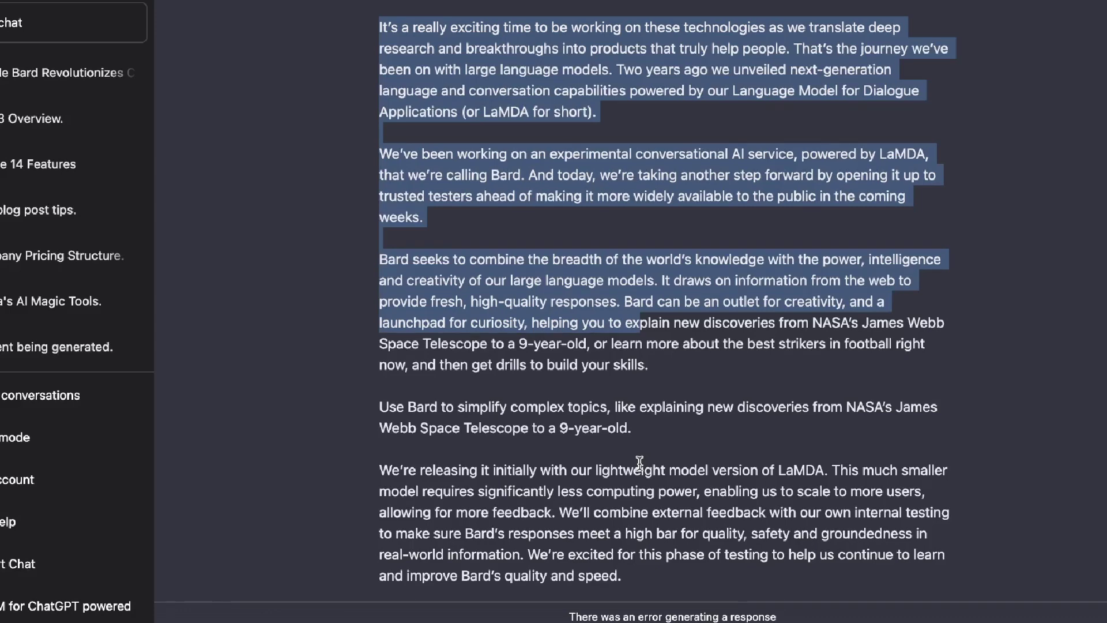
scroll(640, 461, up, 3)
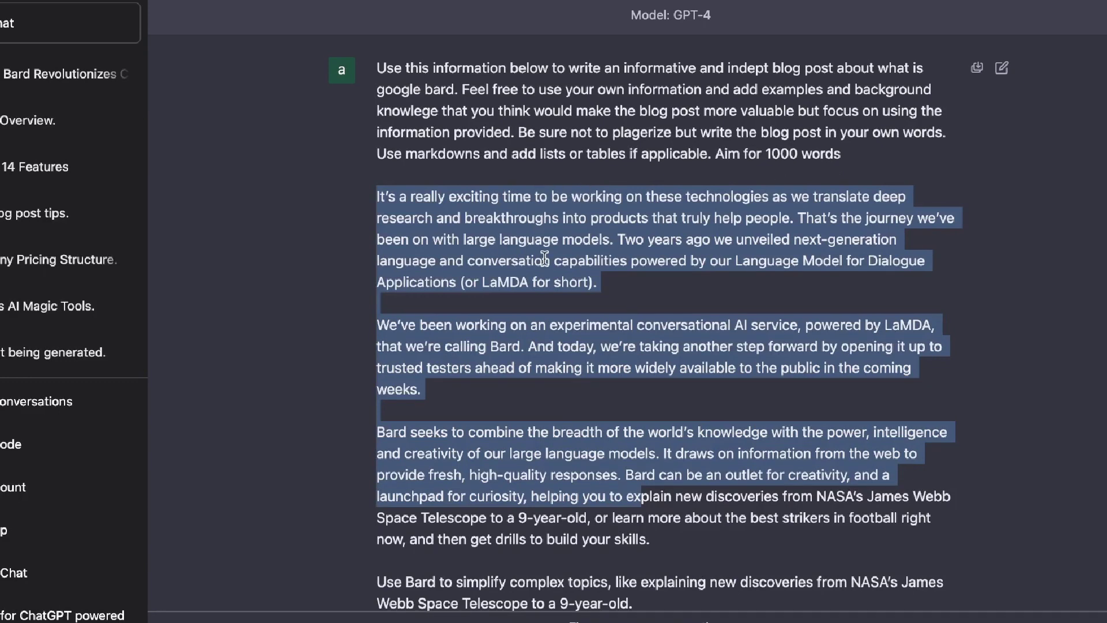
- Highlight the 'Aim for 1000 words' target, then the prompt's entire first instruction paragraph
drag(716, 154, 835, 155)
scroll(856, 240, down, 2)
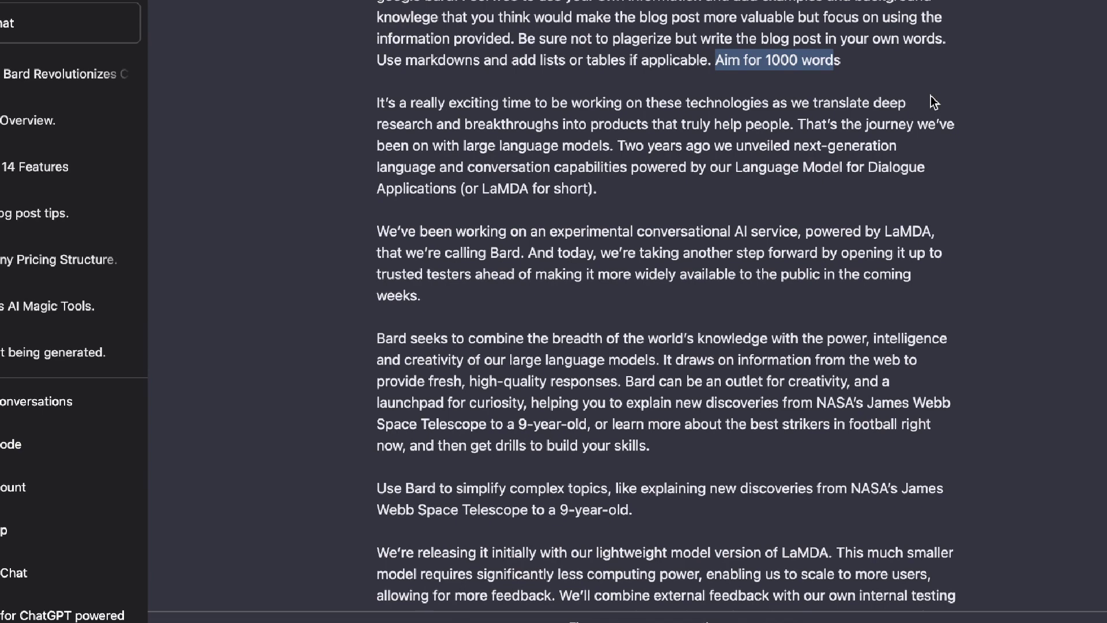
scroll(931, 95, up, 2)
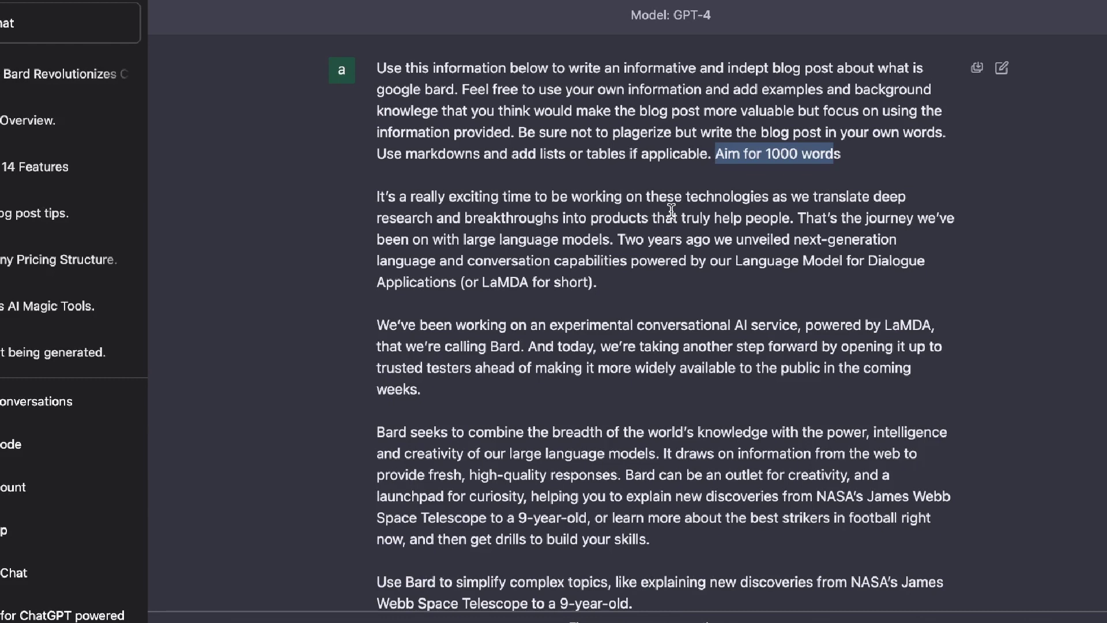
triple_click(568, 102)
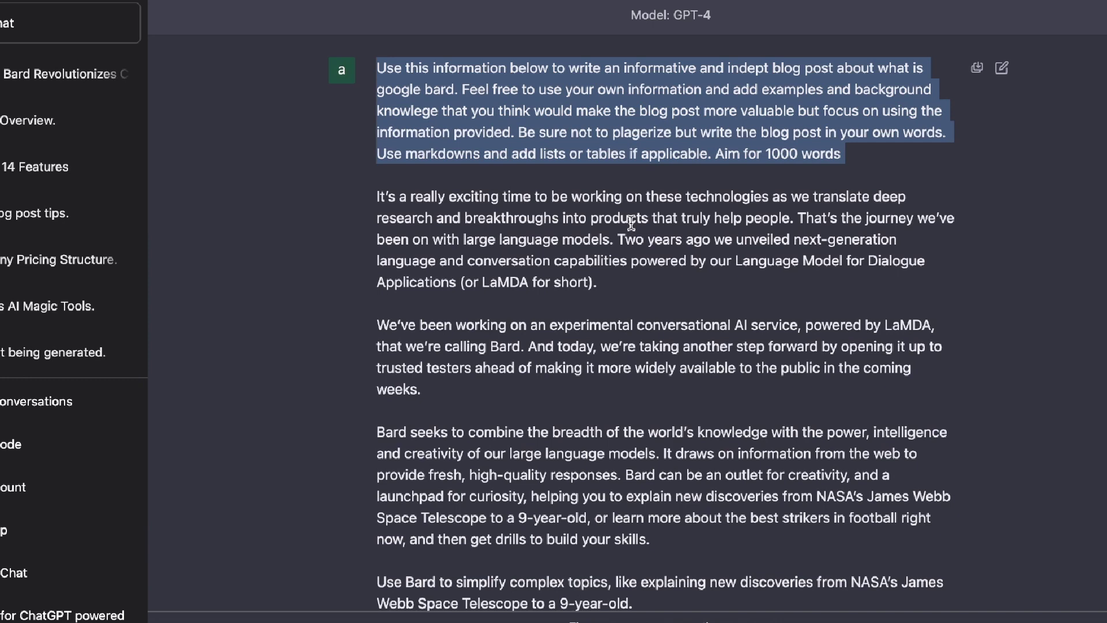